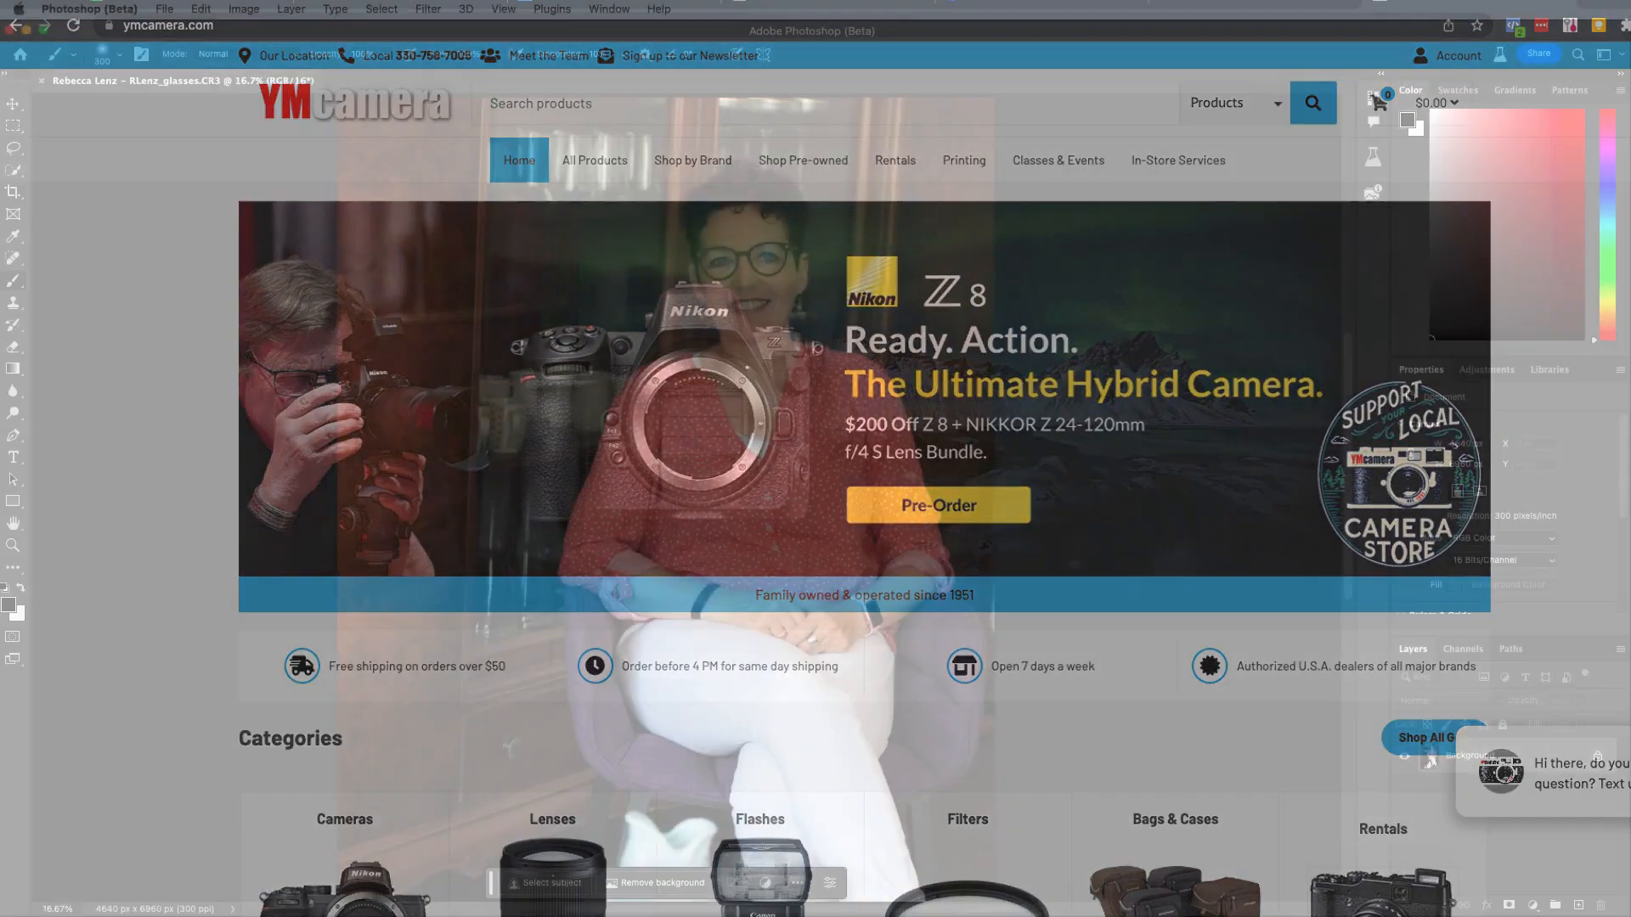
Duplicate the Background layer of the portrait for retouching the eyeglasses.
scroll(1071, 328, left, 1)
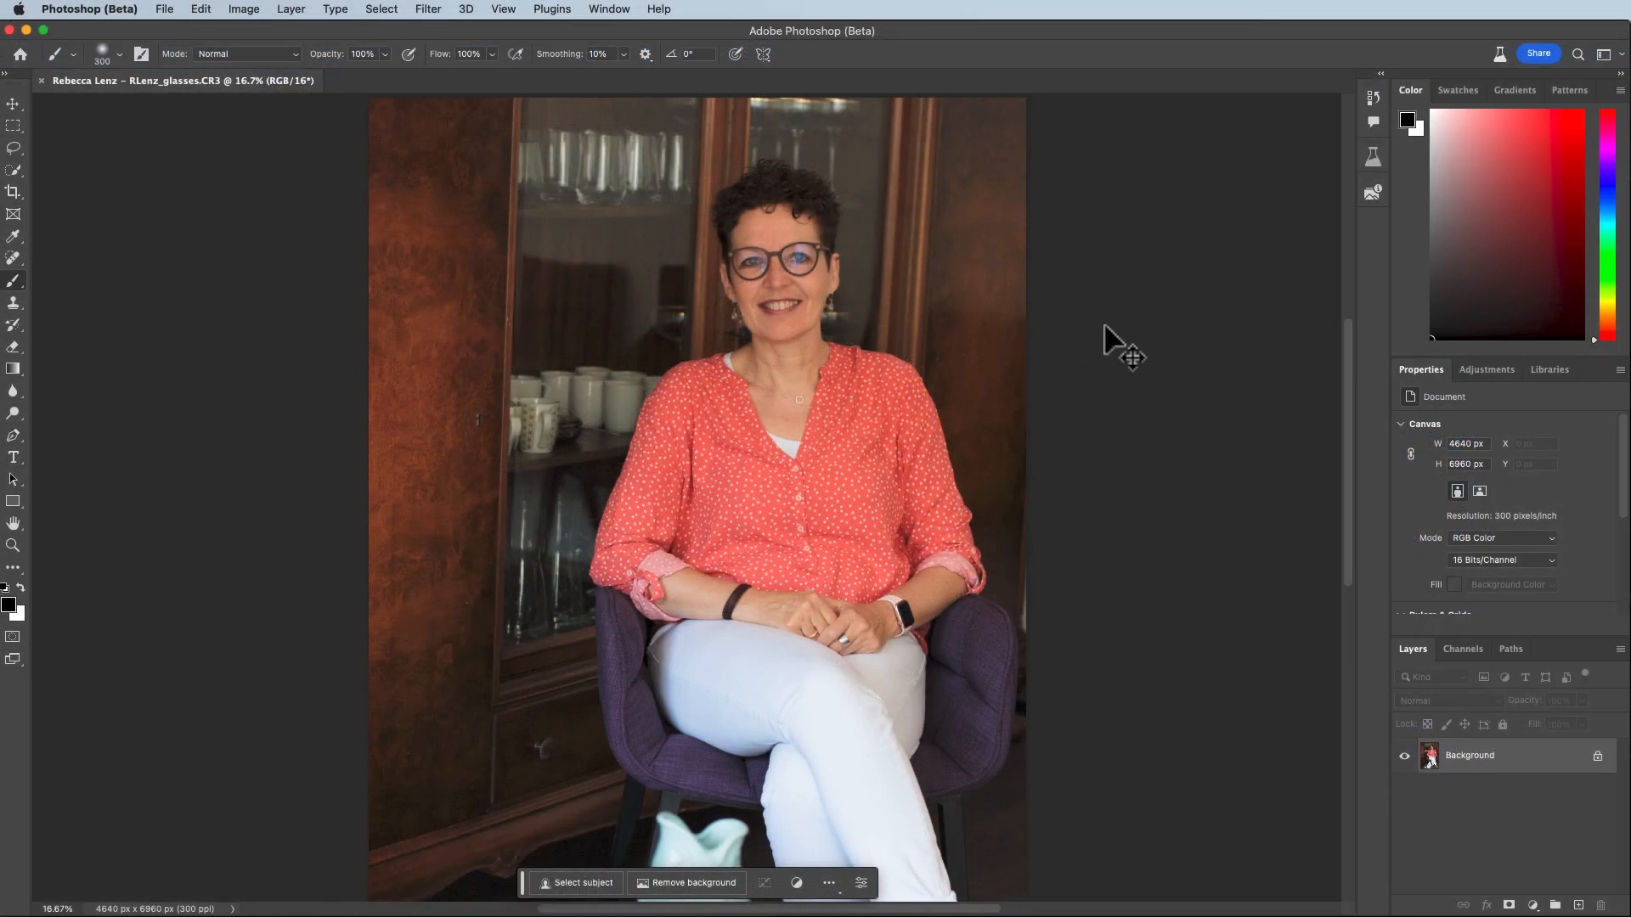
key(super+plus)
key(super+plus)
key(super+plus)
drag(1074, 212, 866, 772)
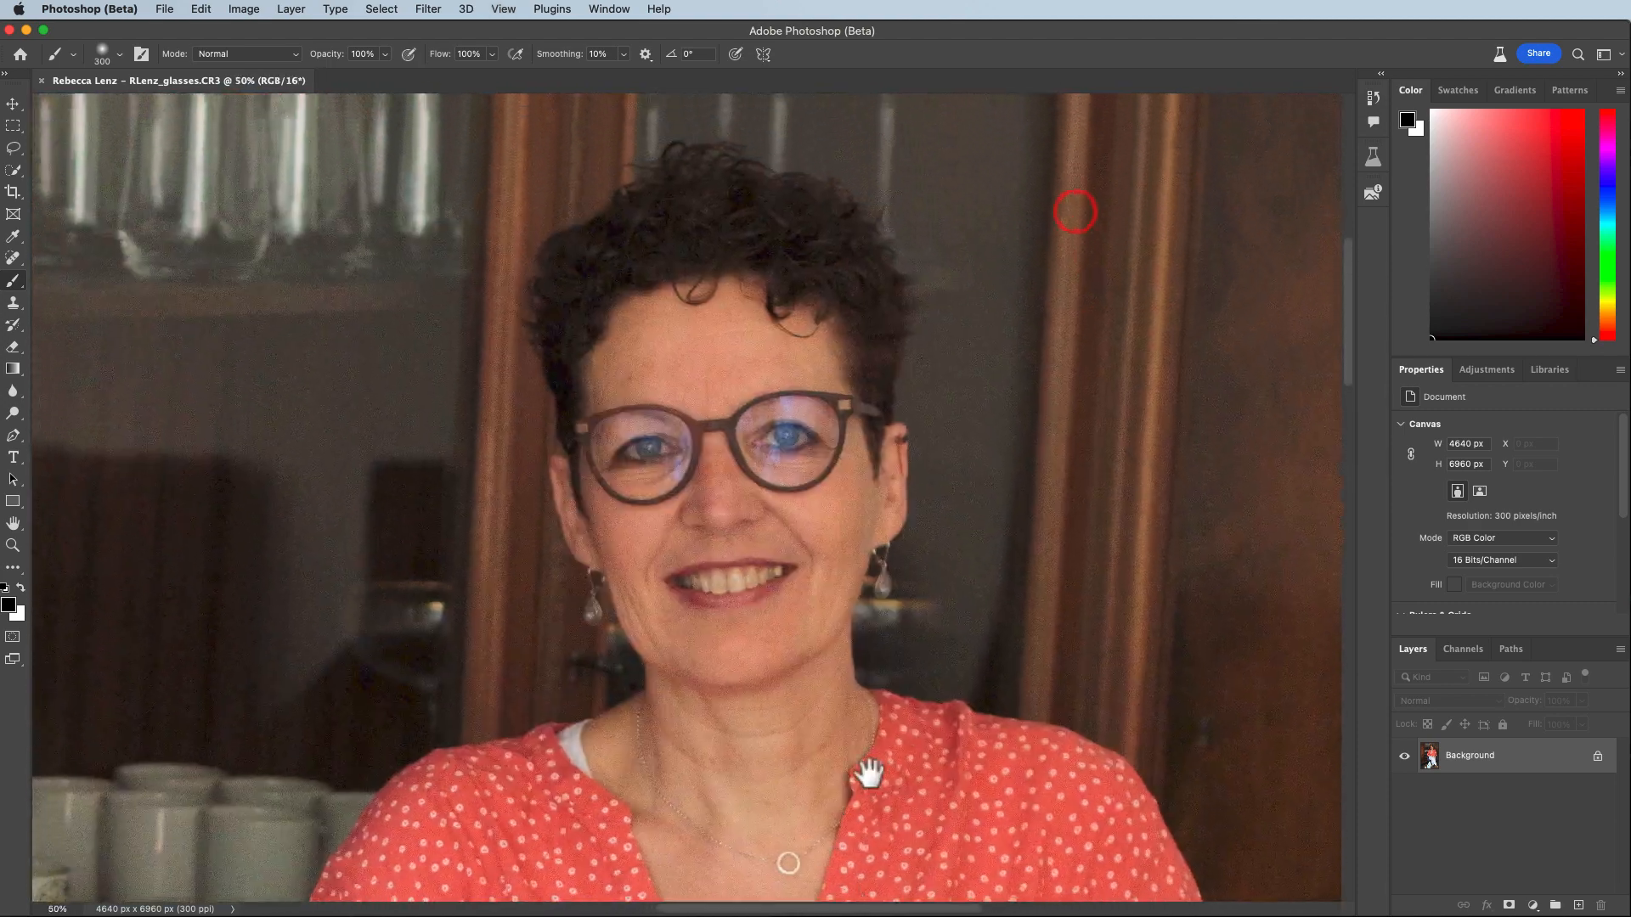
drag(951, 511, 1007, 509)
key(super+plus)
key(super+plus)
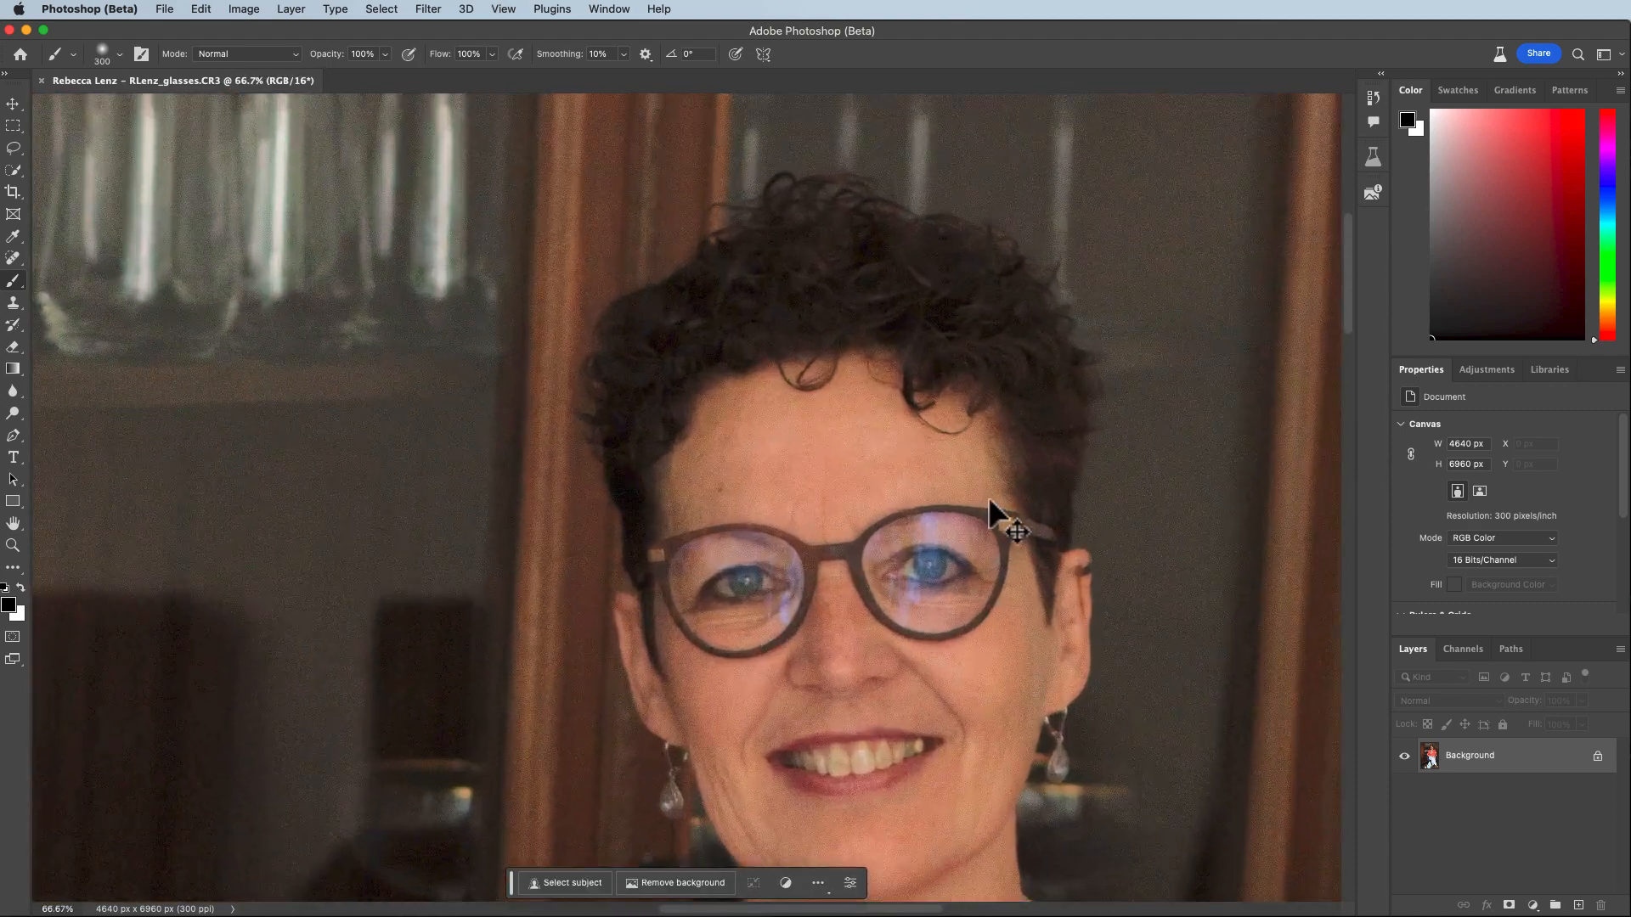
drag(983, 564, 844, 492)
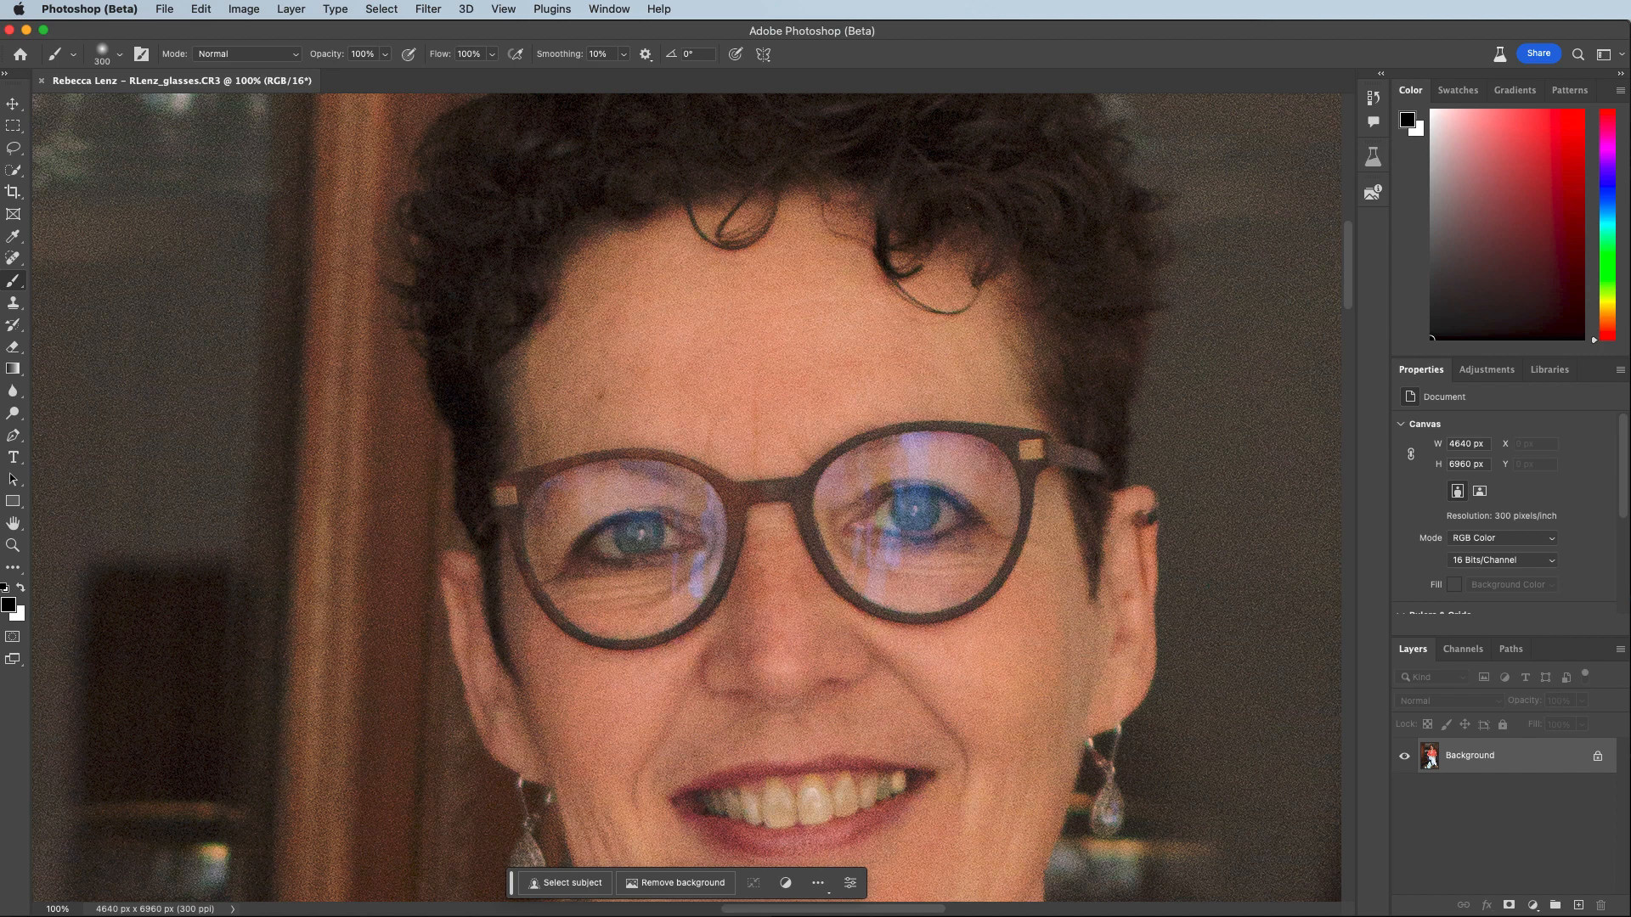
key(super+j)
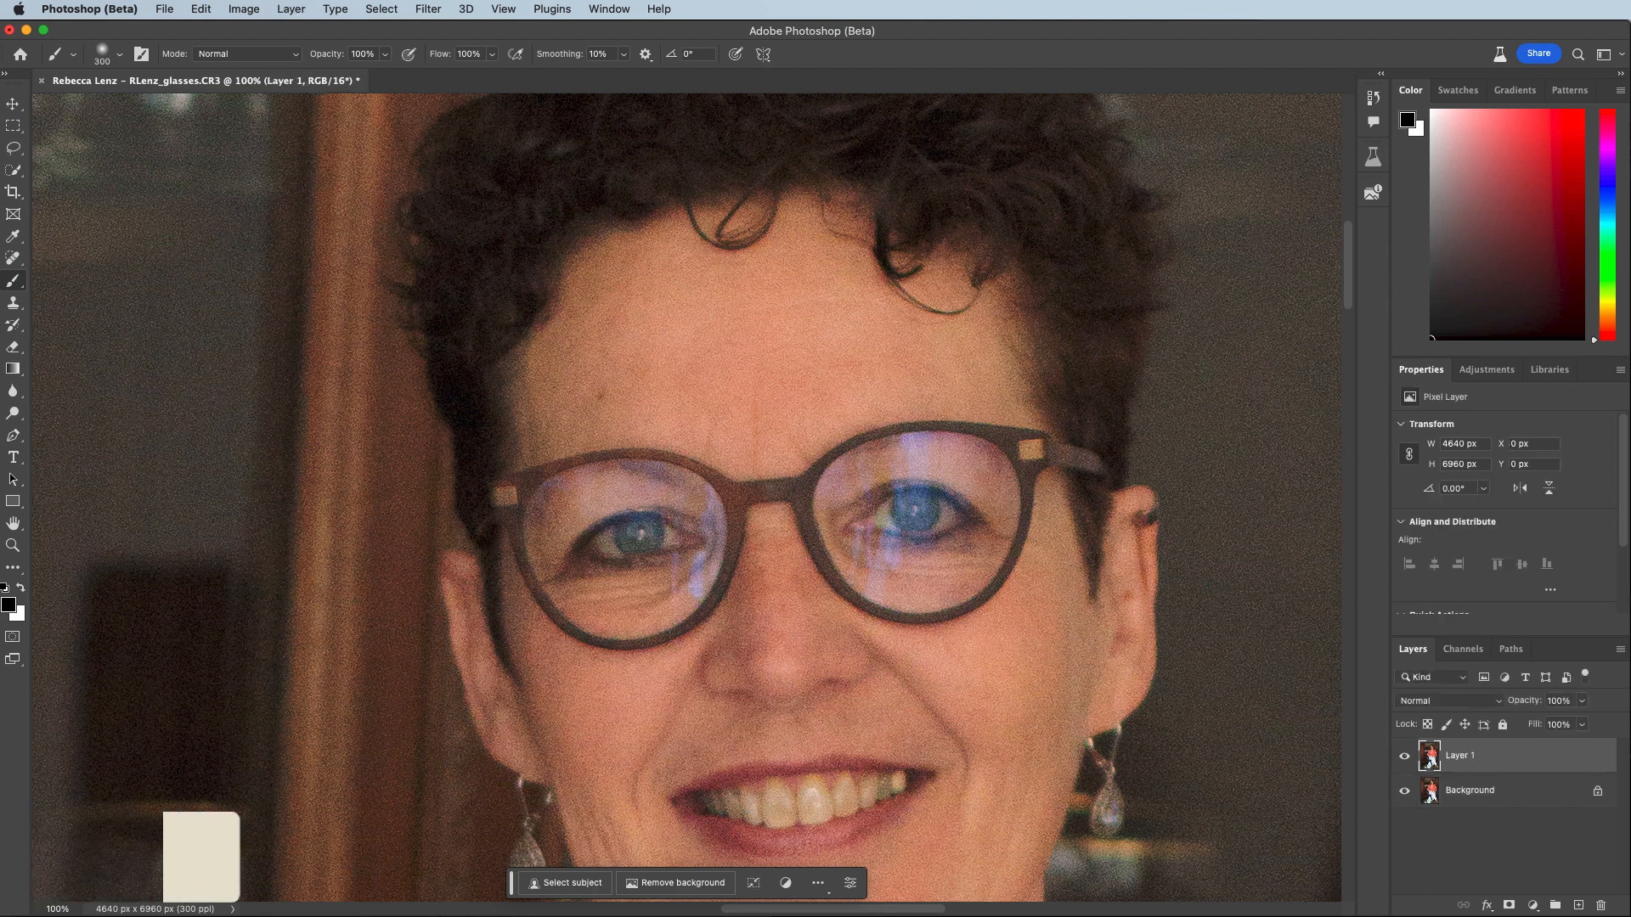
Activate the Brush tool and reduce its size to 35 px for painting inside the right-hand lens.
key(b)
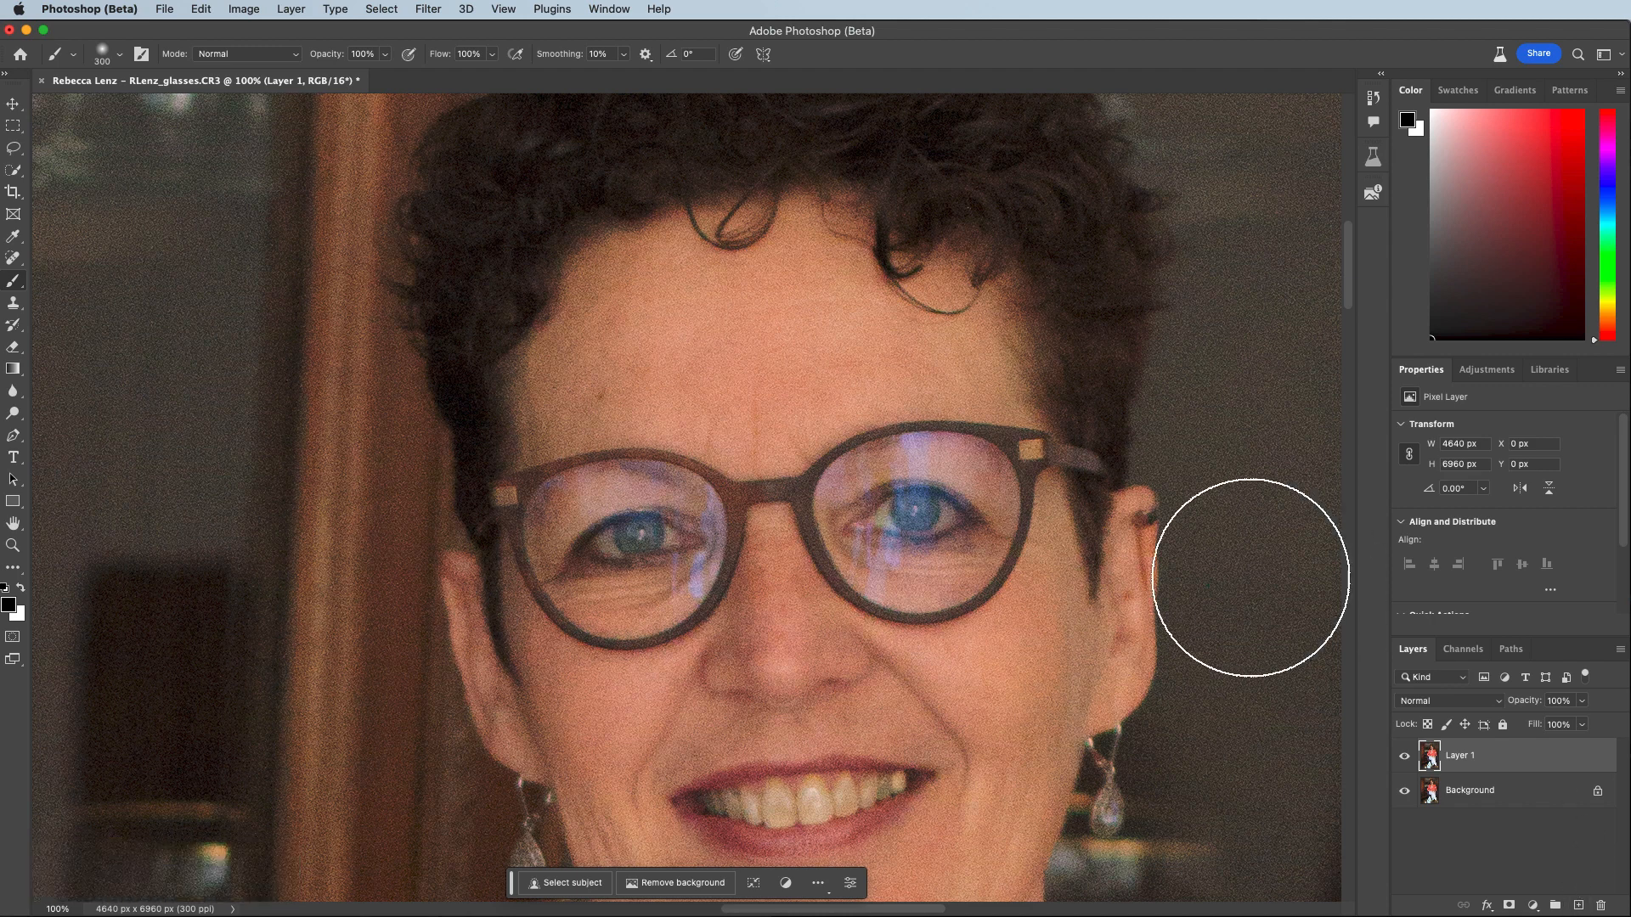
key(bracketleft)
key(bracketleft)
key(bracketleft)
key(bracketleft)
key(bracketleft)
key(bracketleft)
key(bracketleft)
key(bracketleft)
key(bracketleft)
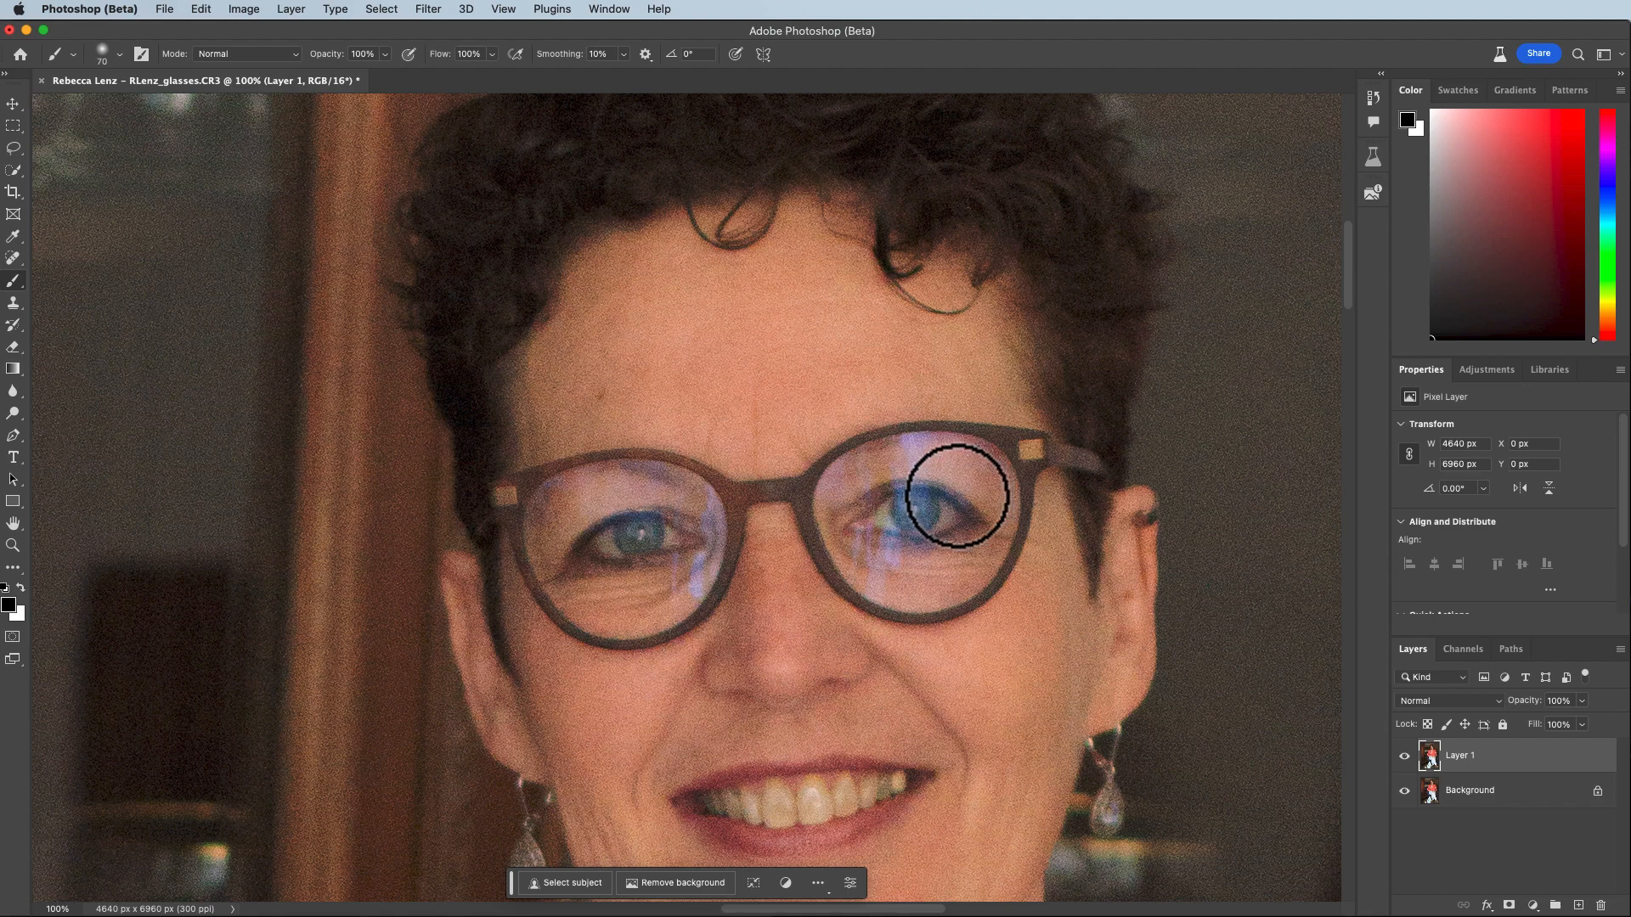
key(bracketleft)
key(super+equal)
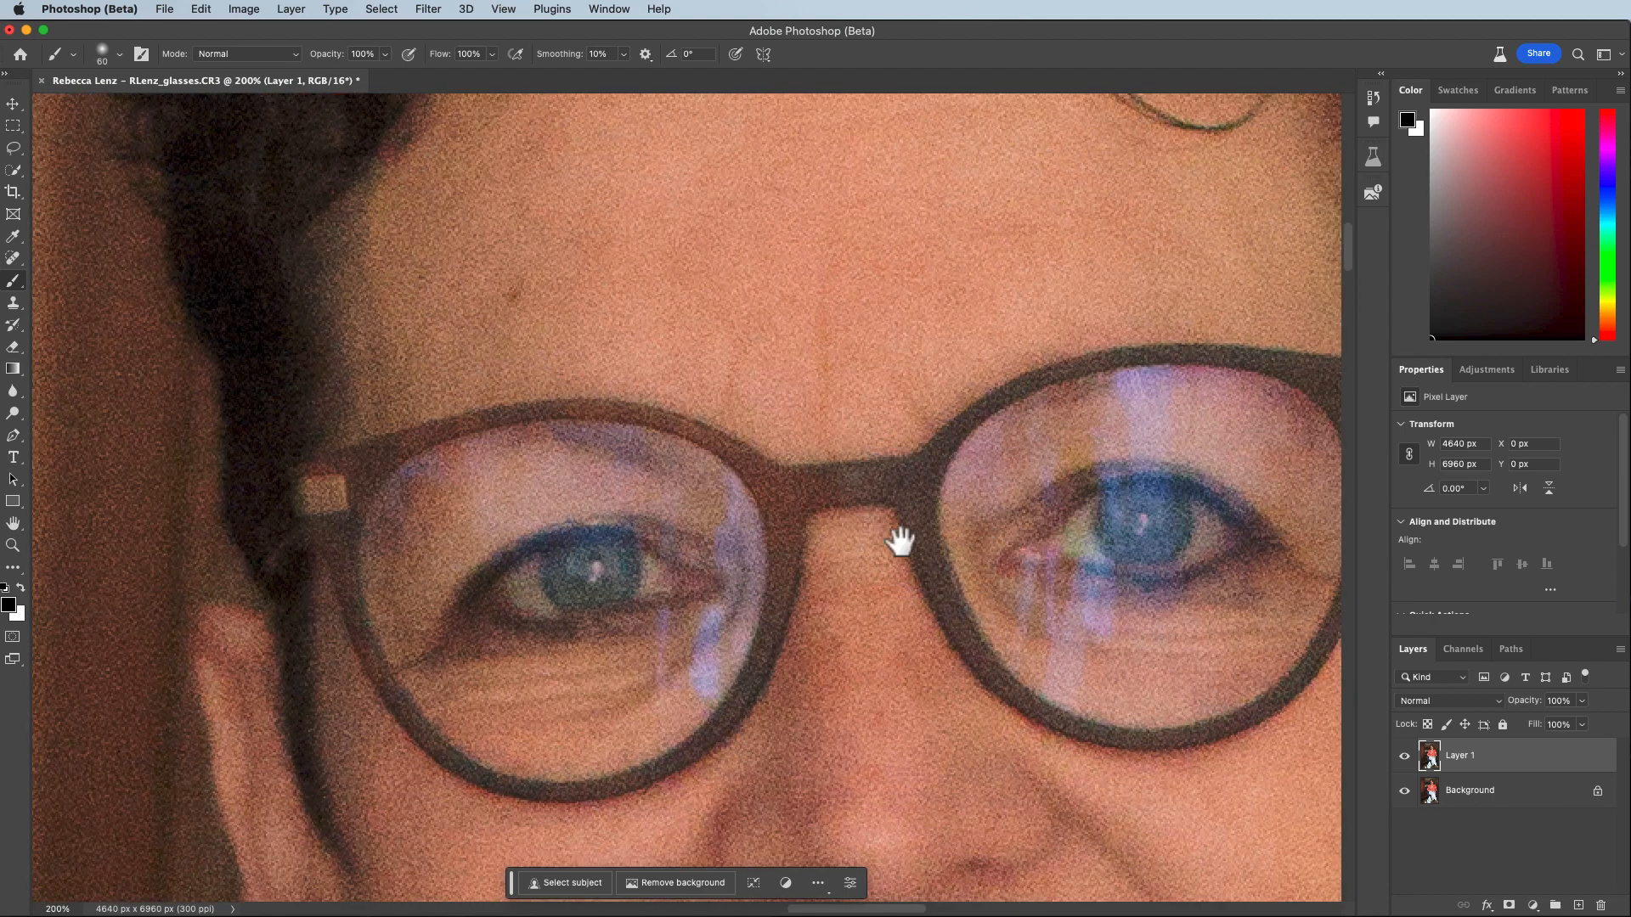
mouse_move(903, 539)
mouse_down()
mouse_move(863, 499)
mouse_move(681, 444)
mouse_up()
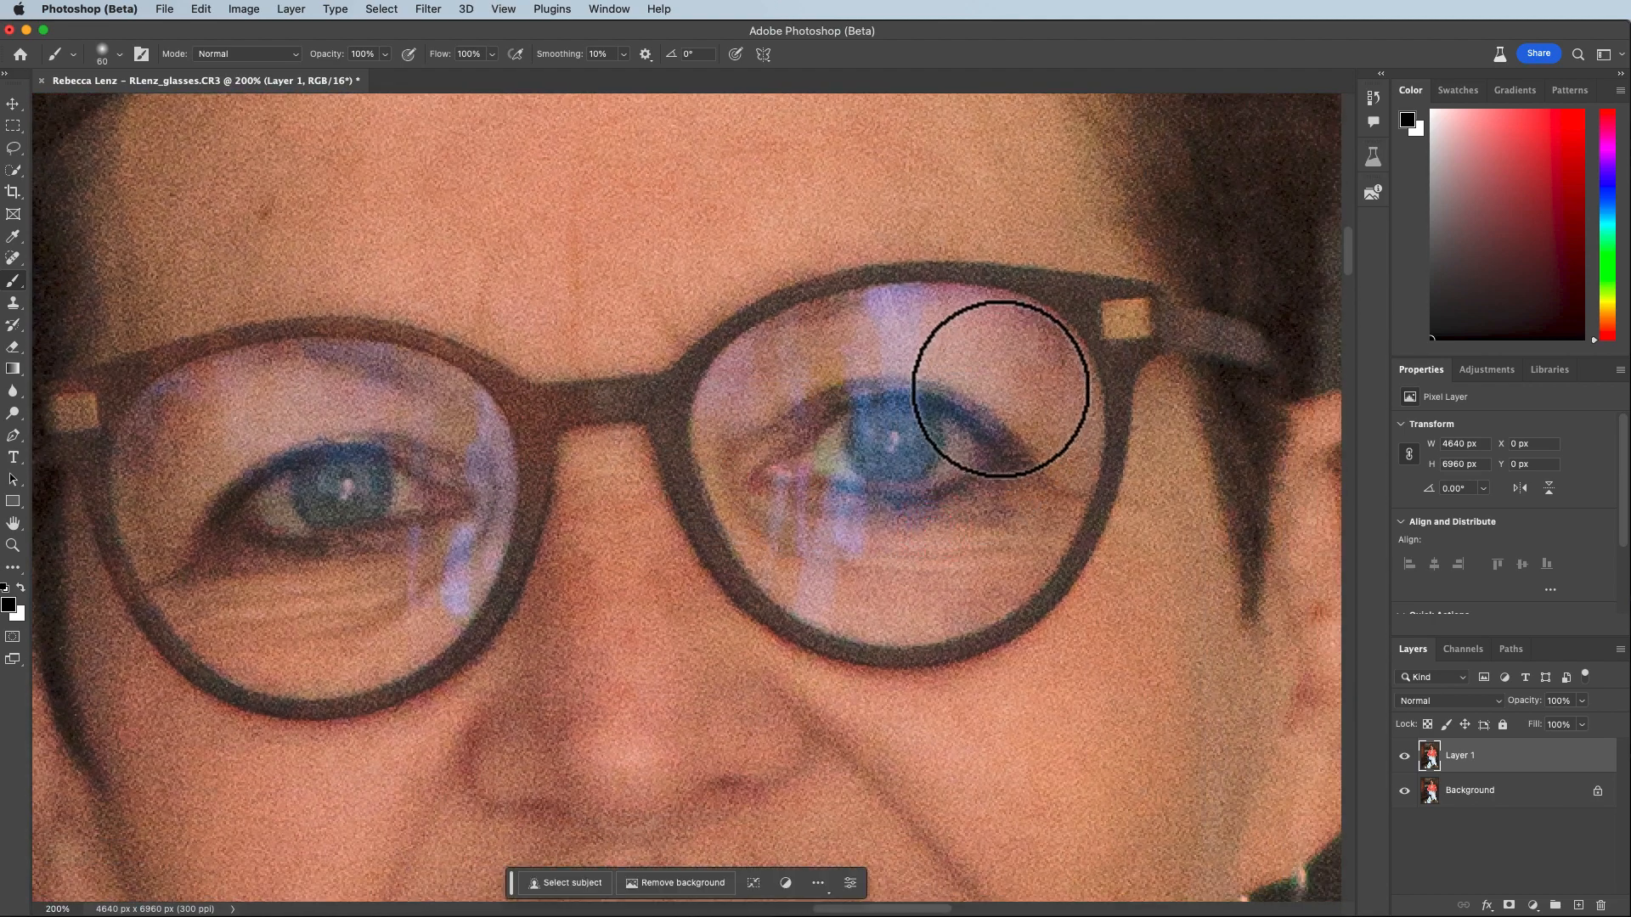
key(bracketleft)
key(bracketleft)
key(bracketleft)
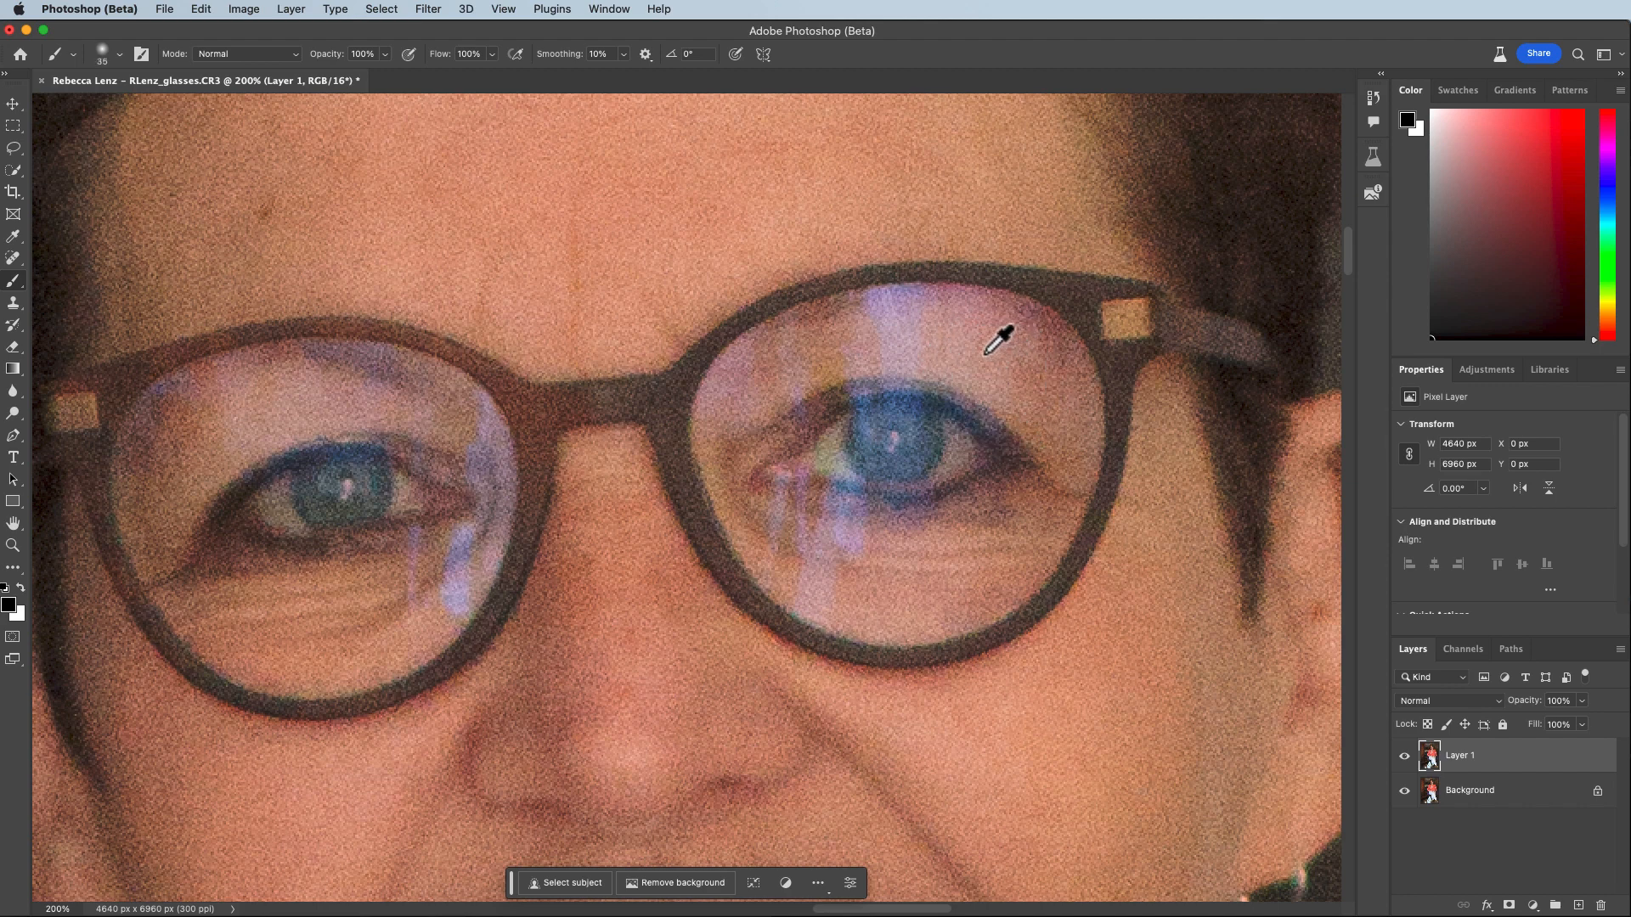
Paint sampled nearby skin tones over the reflections above the eye in the right-hand lens.
alt+click(986, 350)
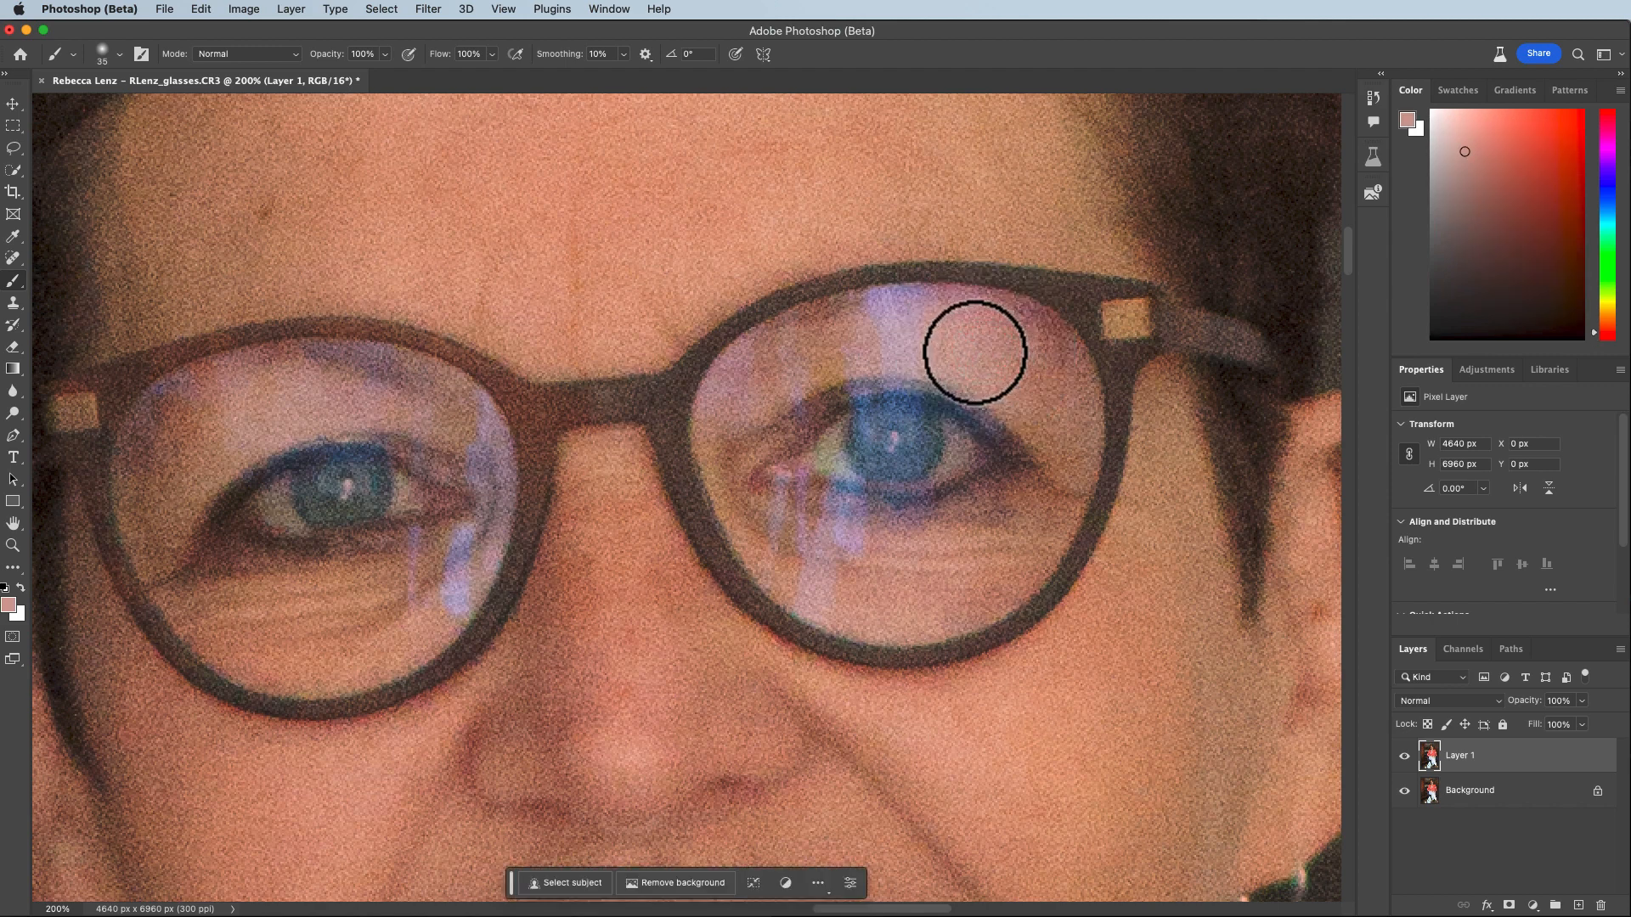
mouse_move(932, 332)
mouse_down()
mouse_move(928, 361)
mouse_move(925, 330)
mouse_move(909, 356)
mouse_move(881, 353)
mouse_move(916, 356)
mouse_up()
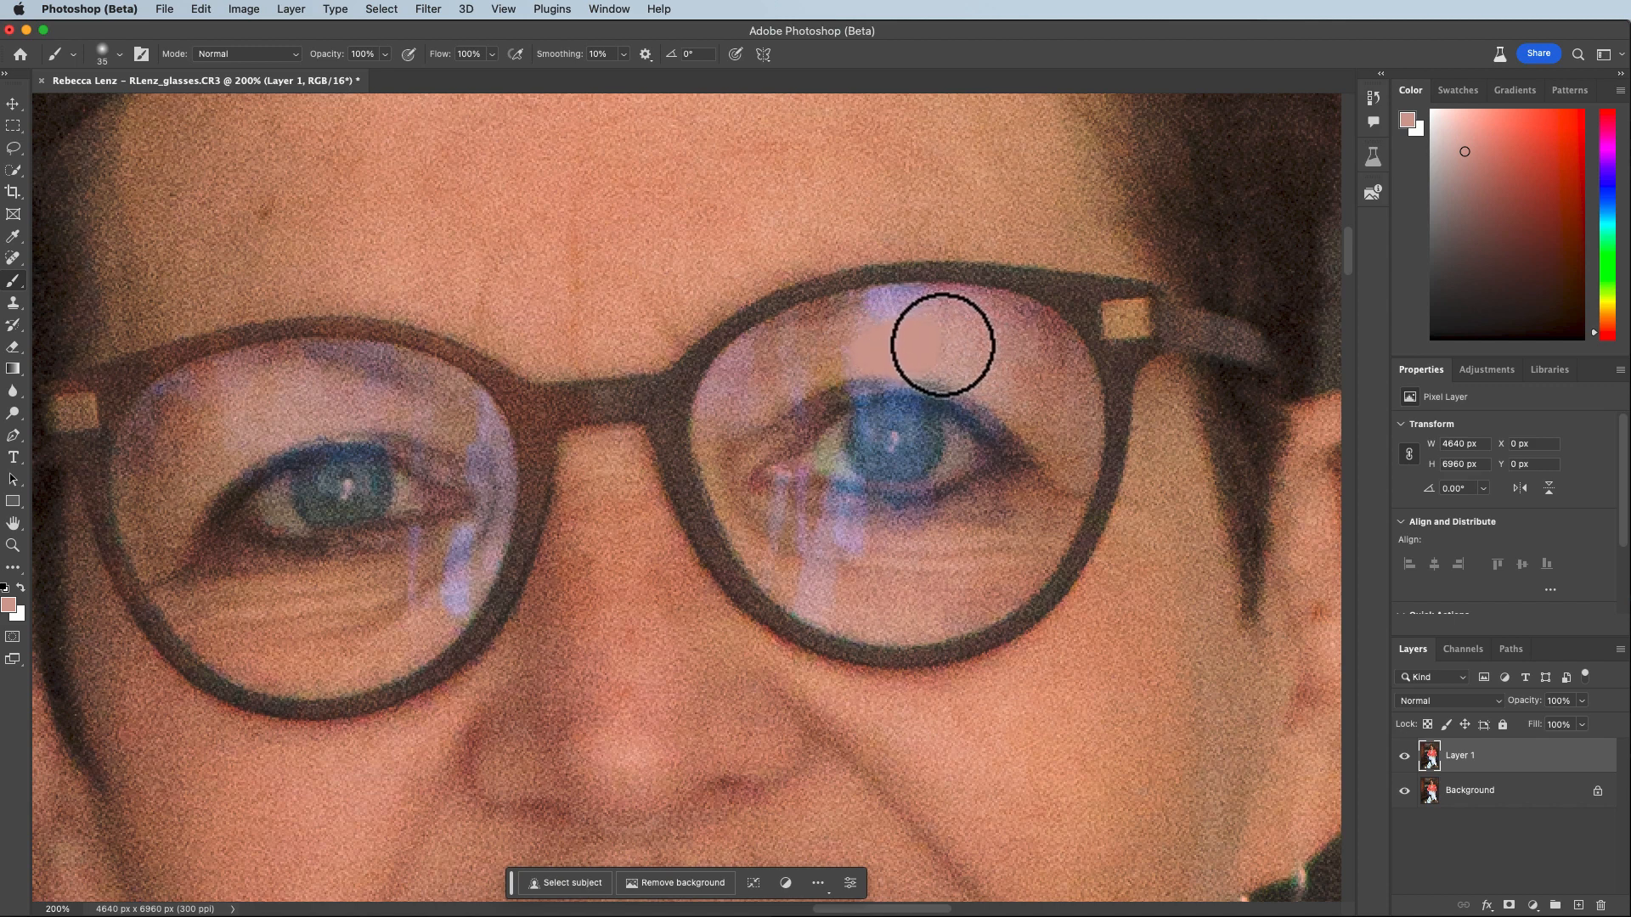
alt+click(831, 309)
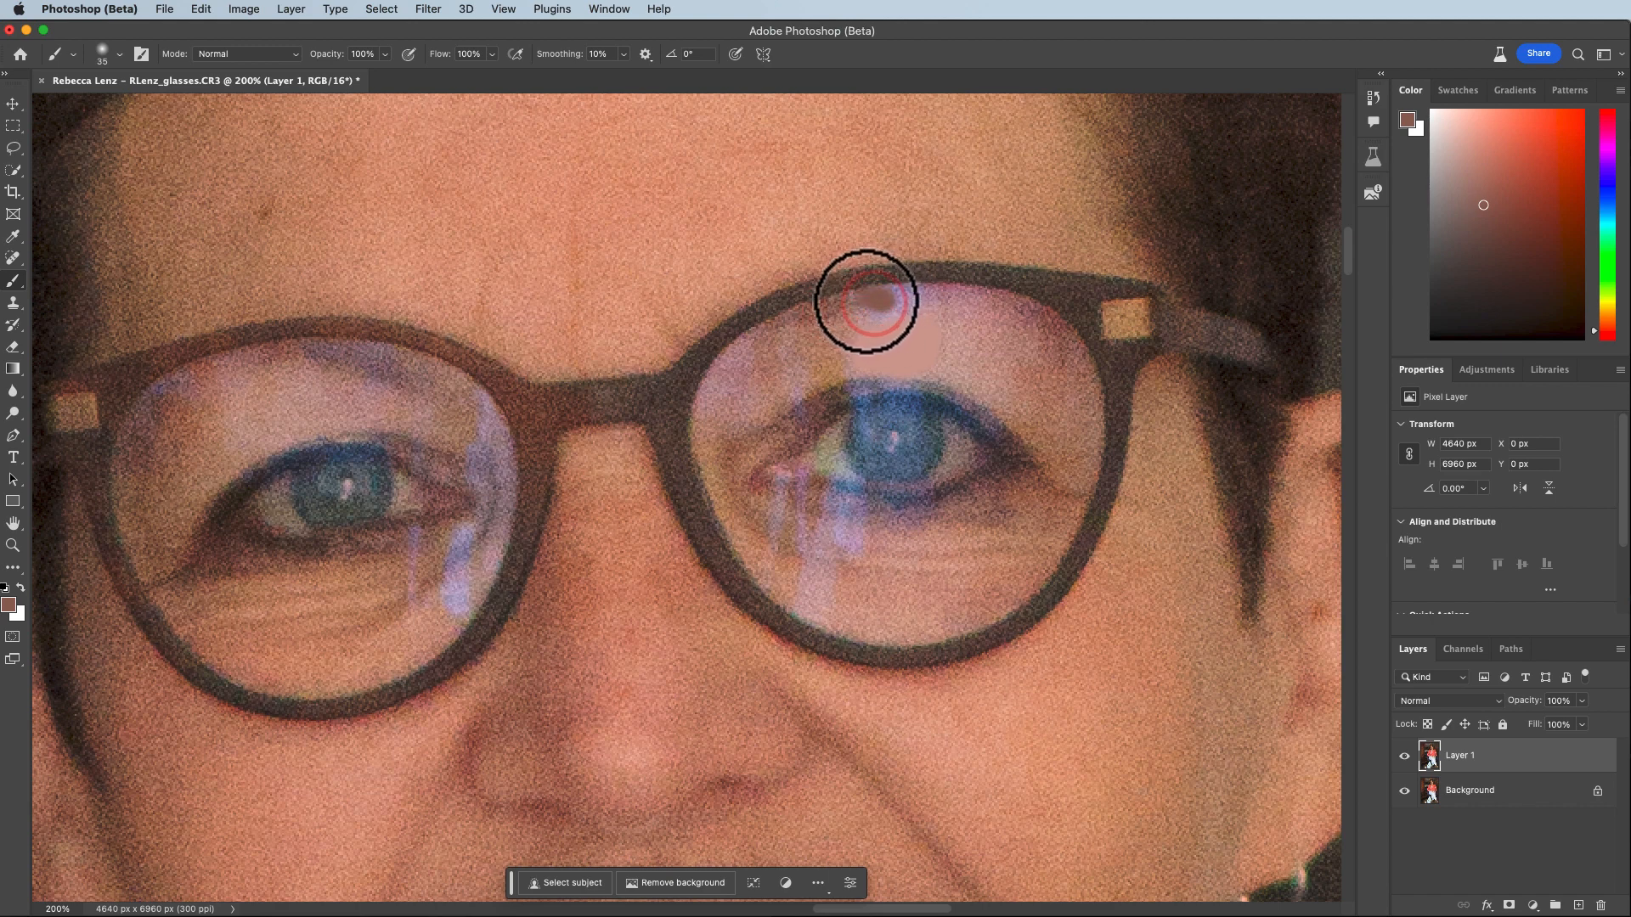
drag(867, 302, 928, 299)
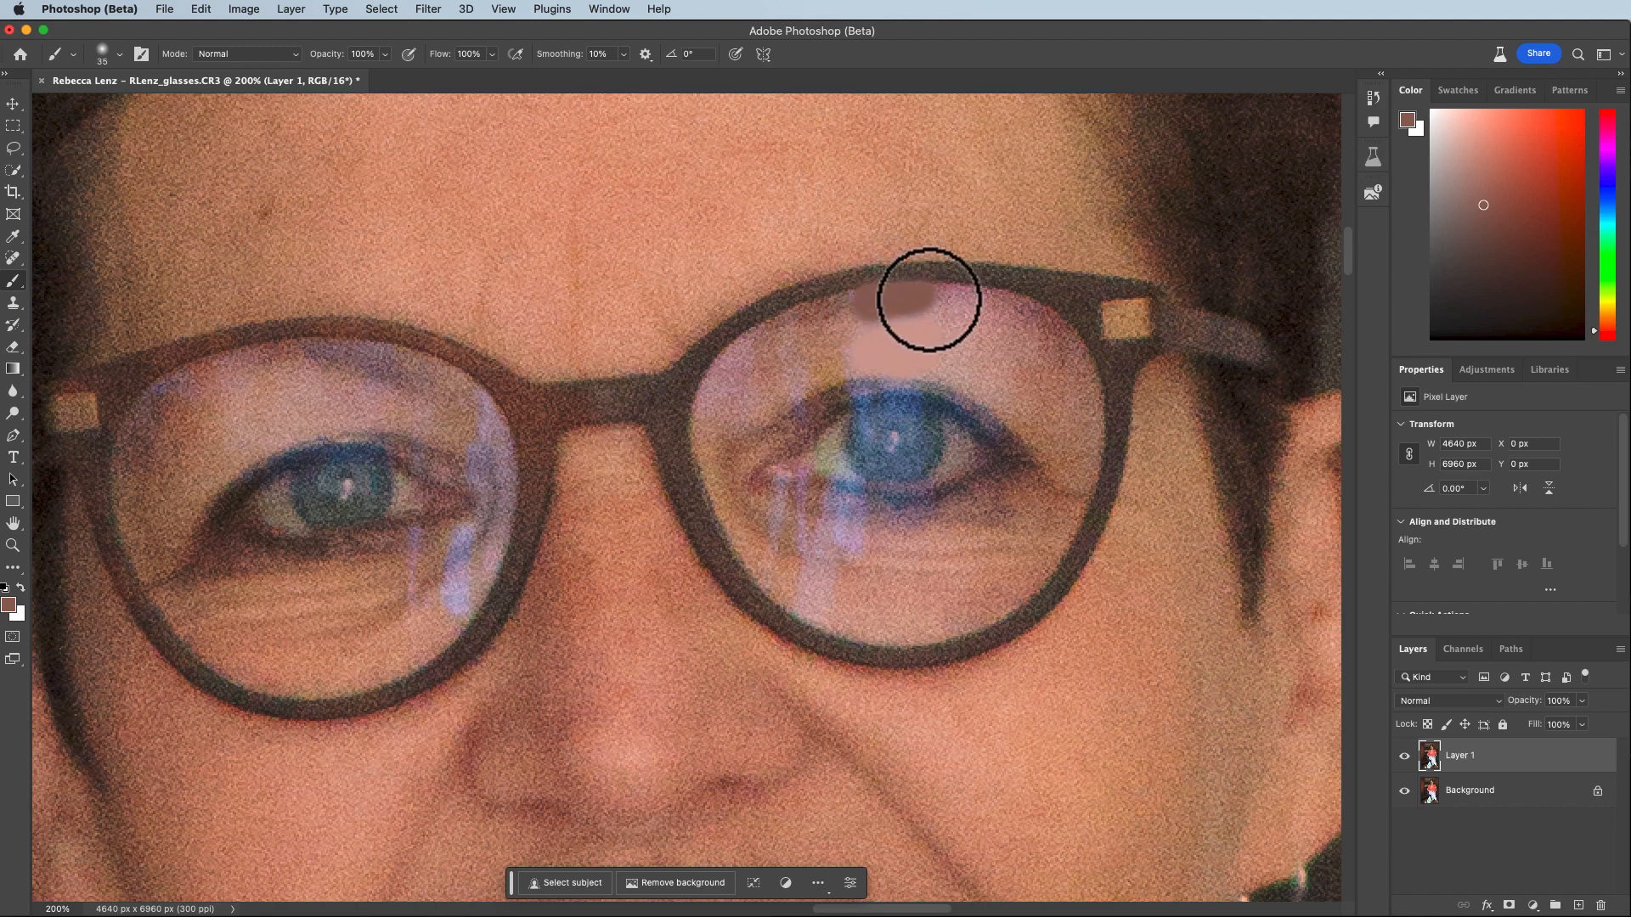
alt+click(813, 346)
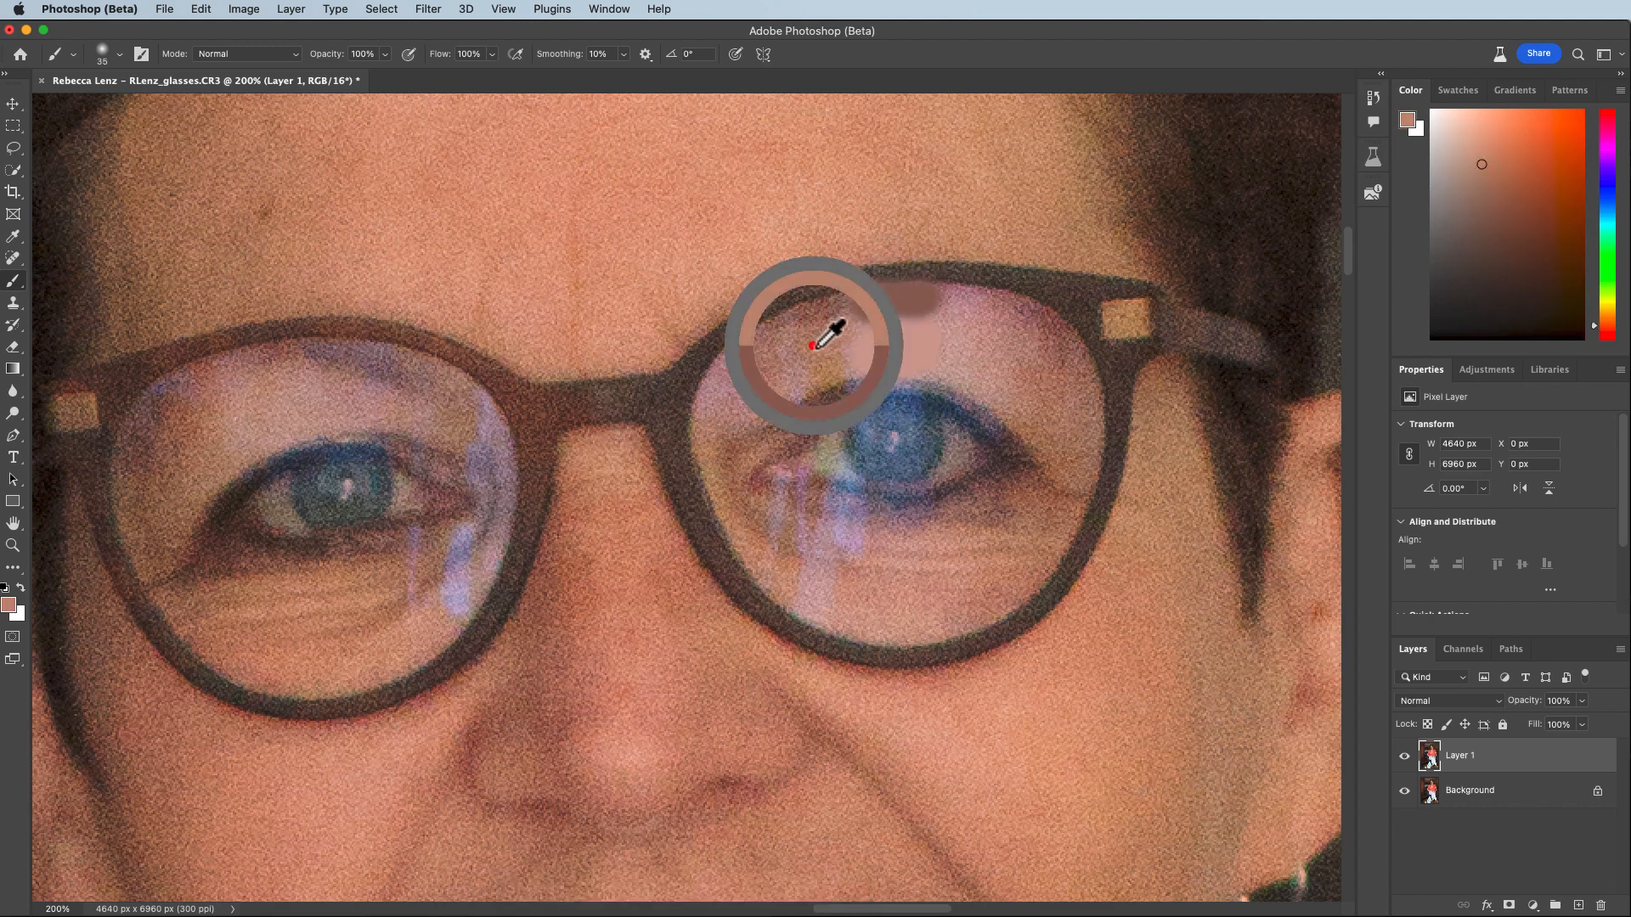
mouse_move(793, 341)
mouse_down()
mouse_move(794, 388)
mouse_move(794, 350)
mouse_up()
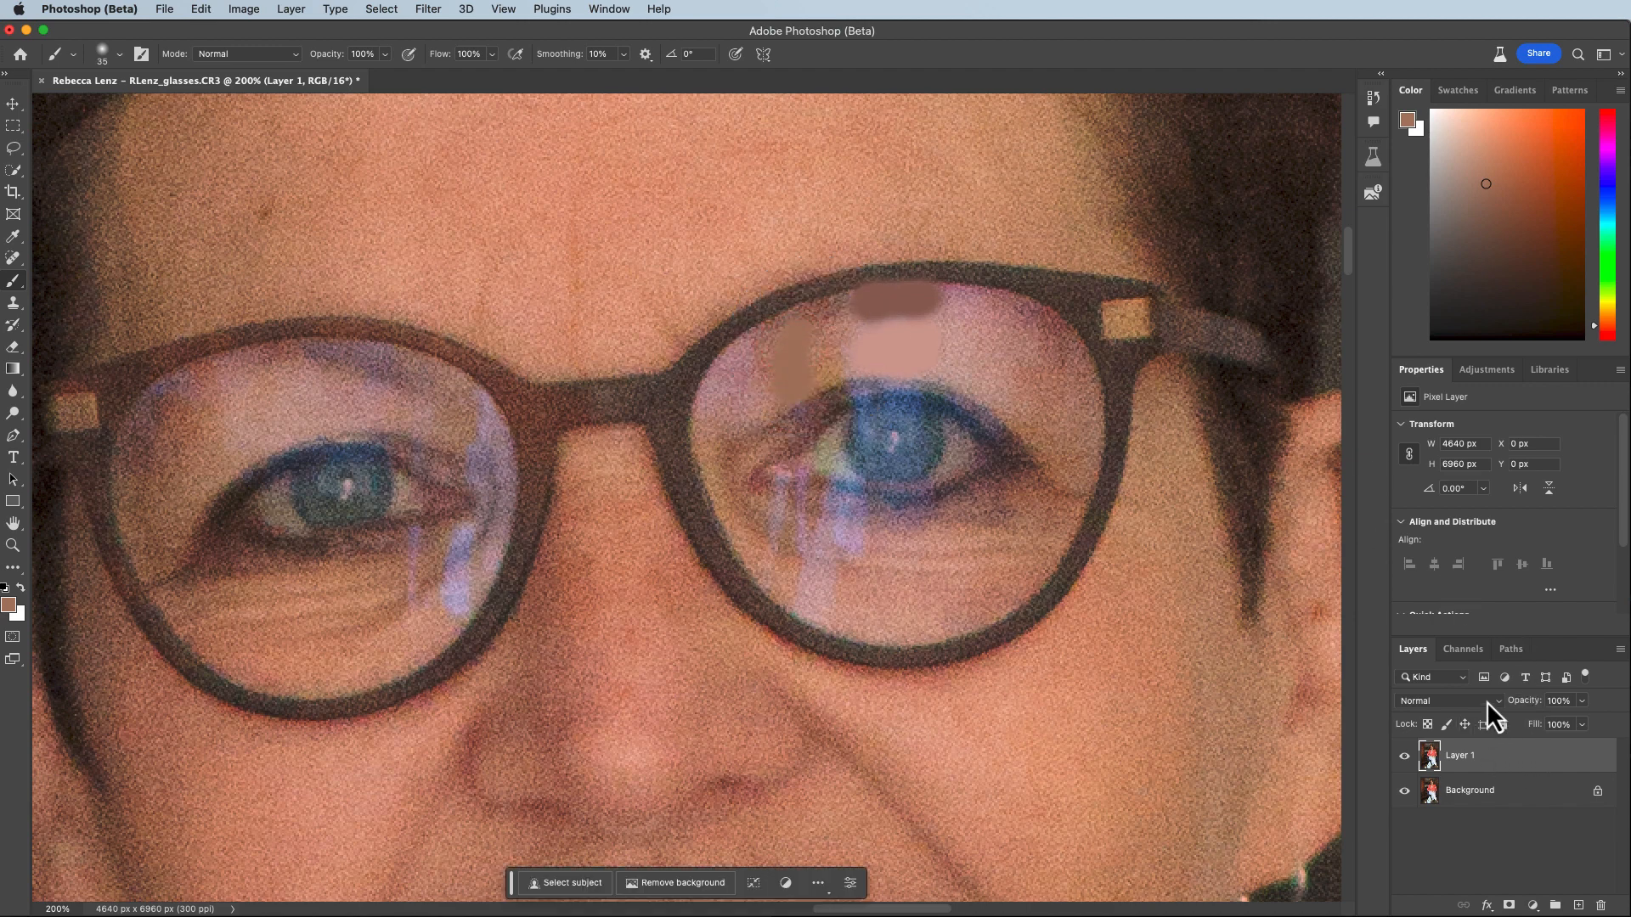
Set the blend mode of Layer 1 to Color and compare the result by toggling the layer's visibility.
click(1484, 701)
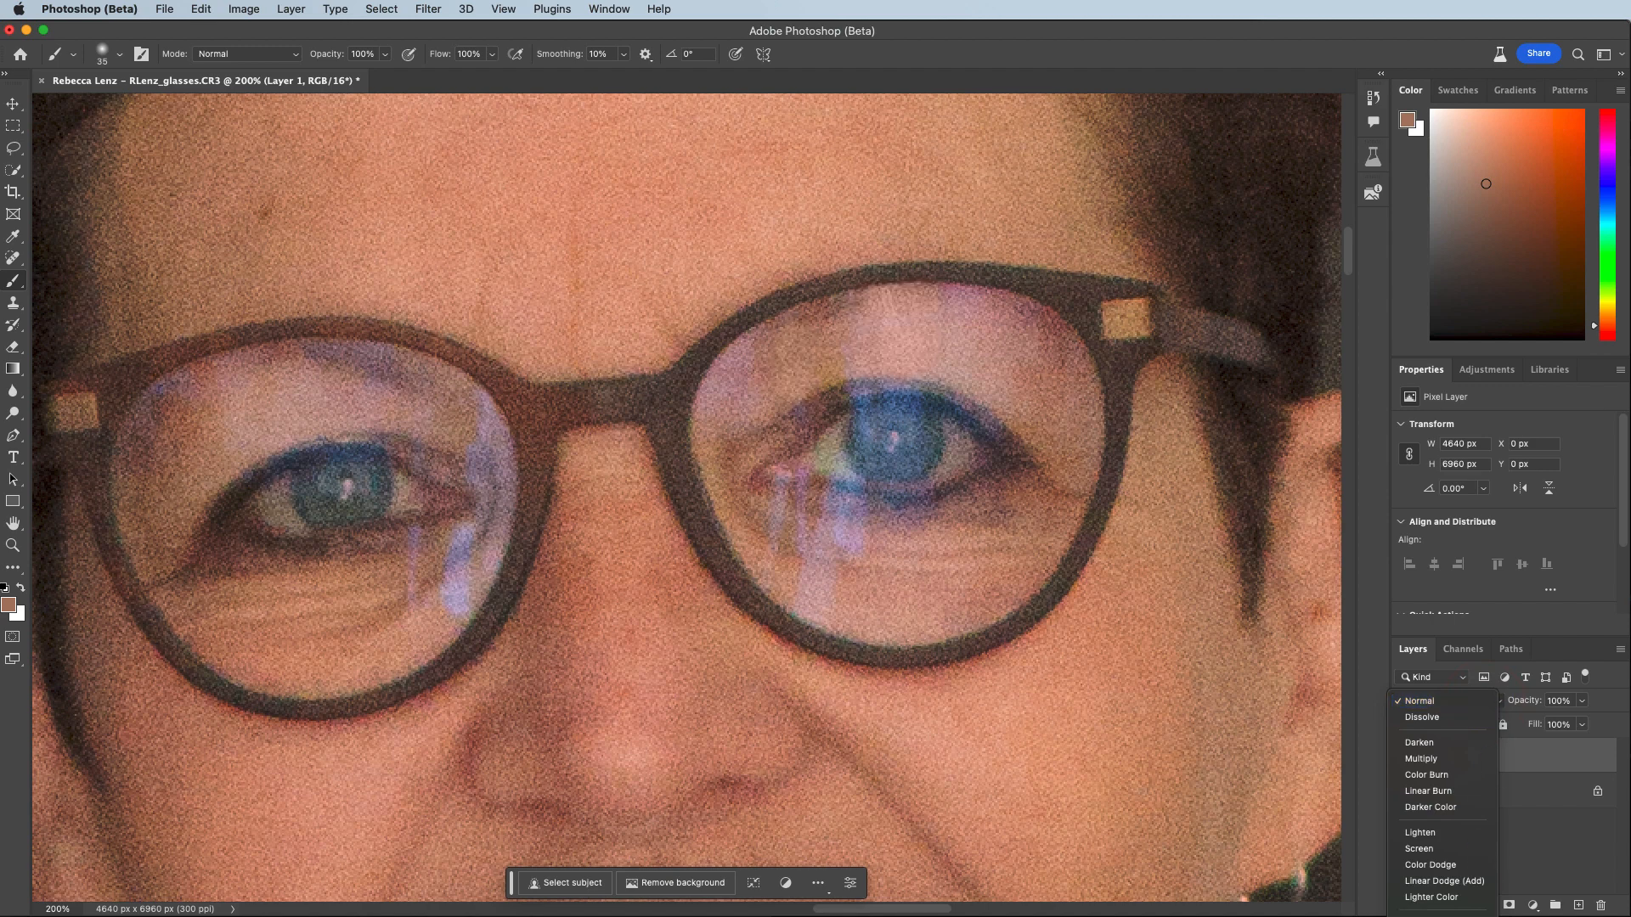
click(1417, 916)
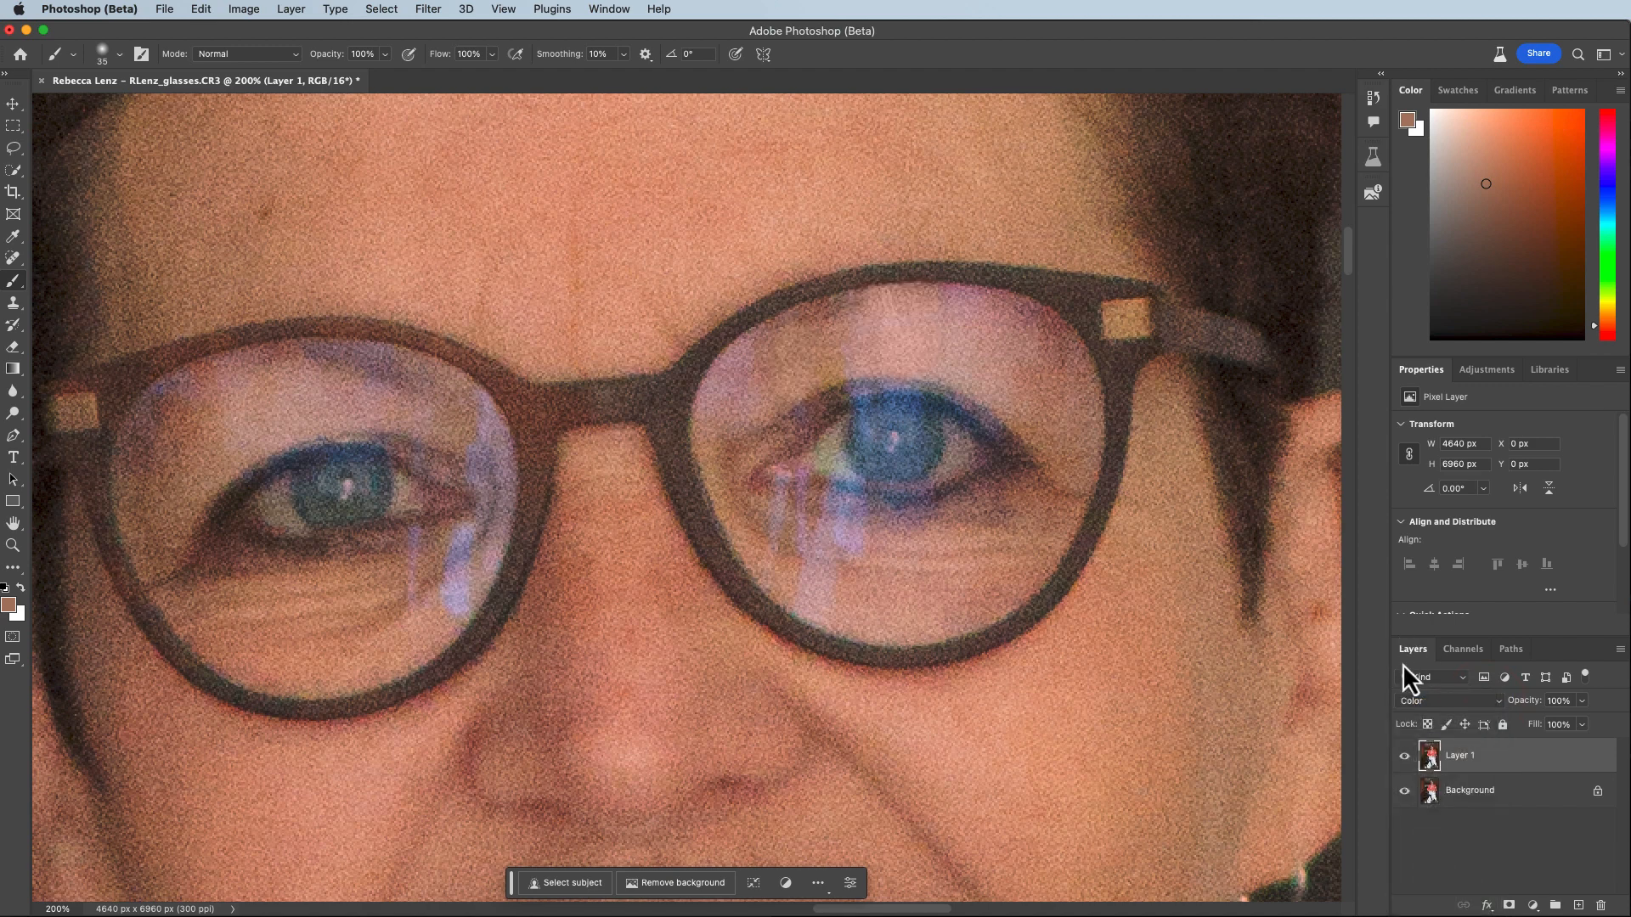
click(1406, 755)
click(1405, 756)
Paint sampled skin tones over the upper inner corner and the upper outer area of the right-hand lens.
alt+click(769, 365)
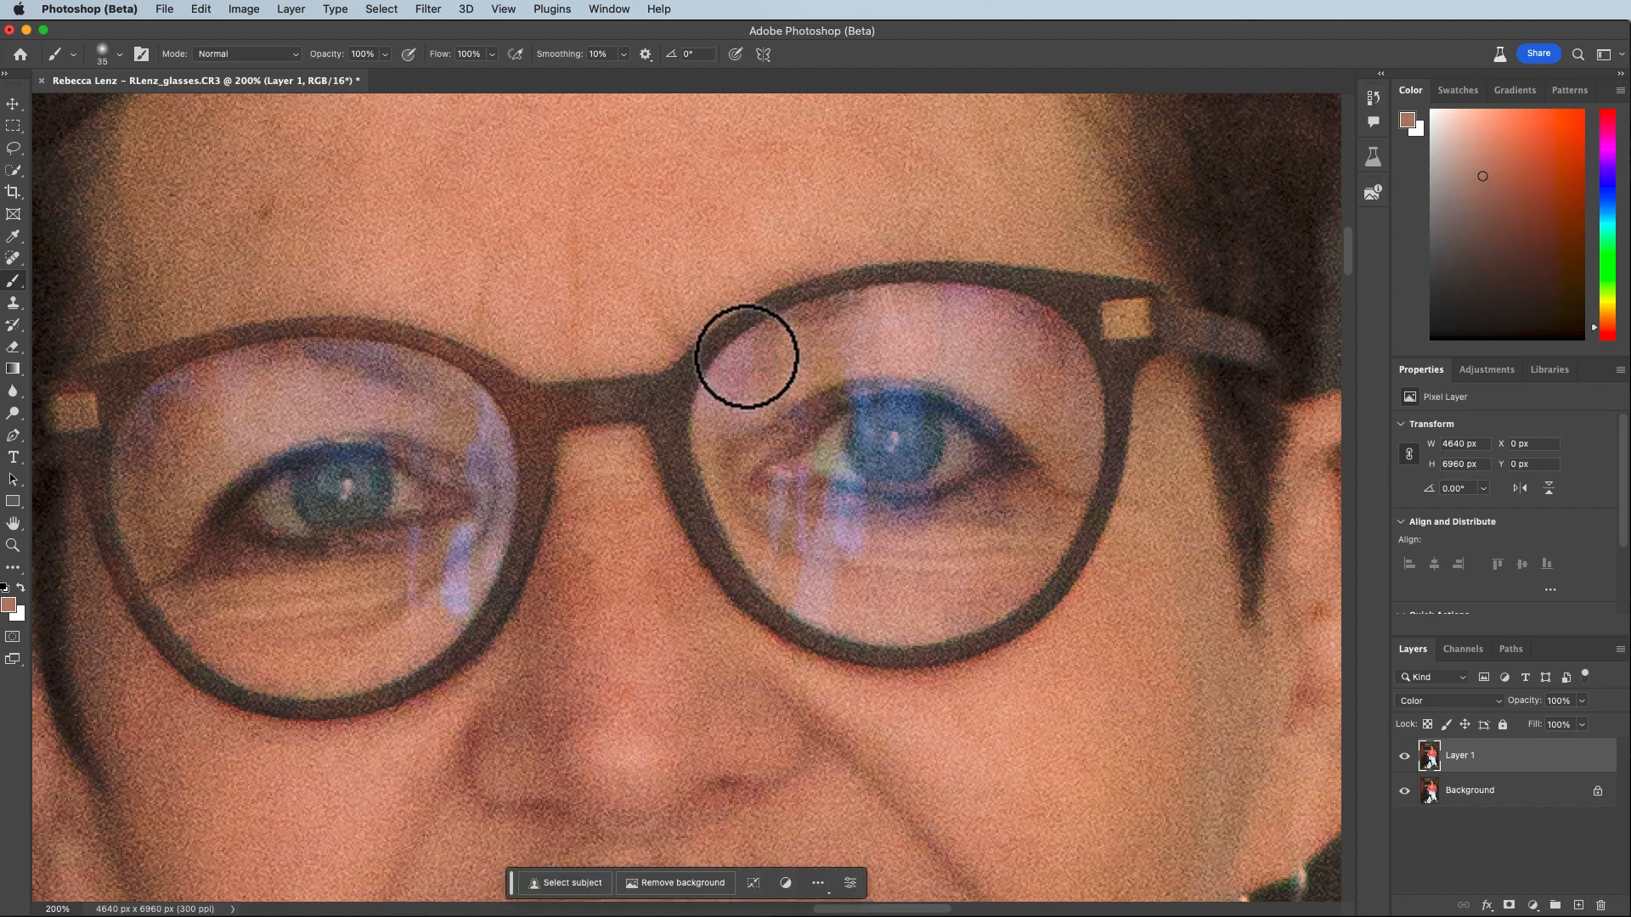
click(747, 356)
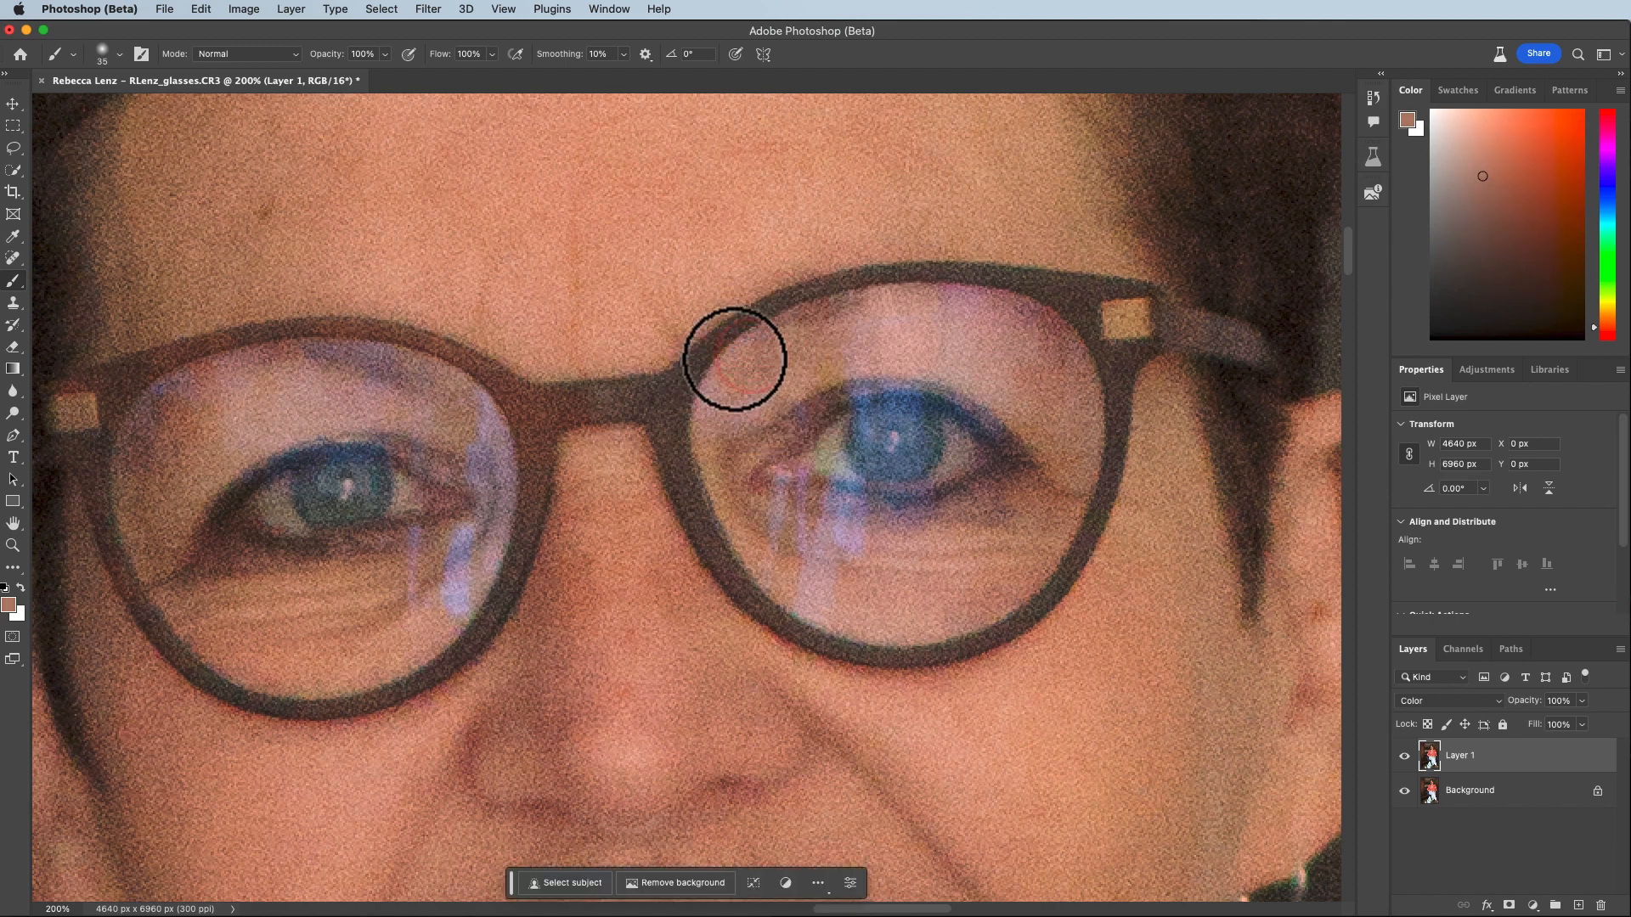
alt+click(1053, 378)
click(958, 340)
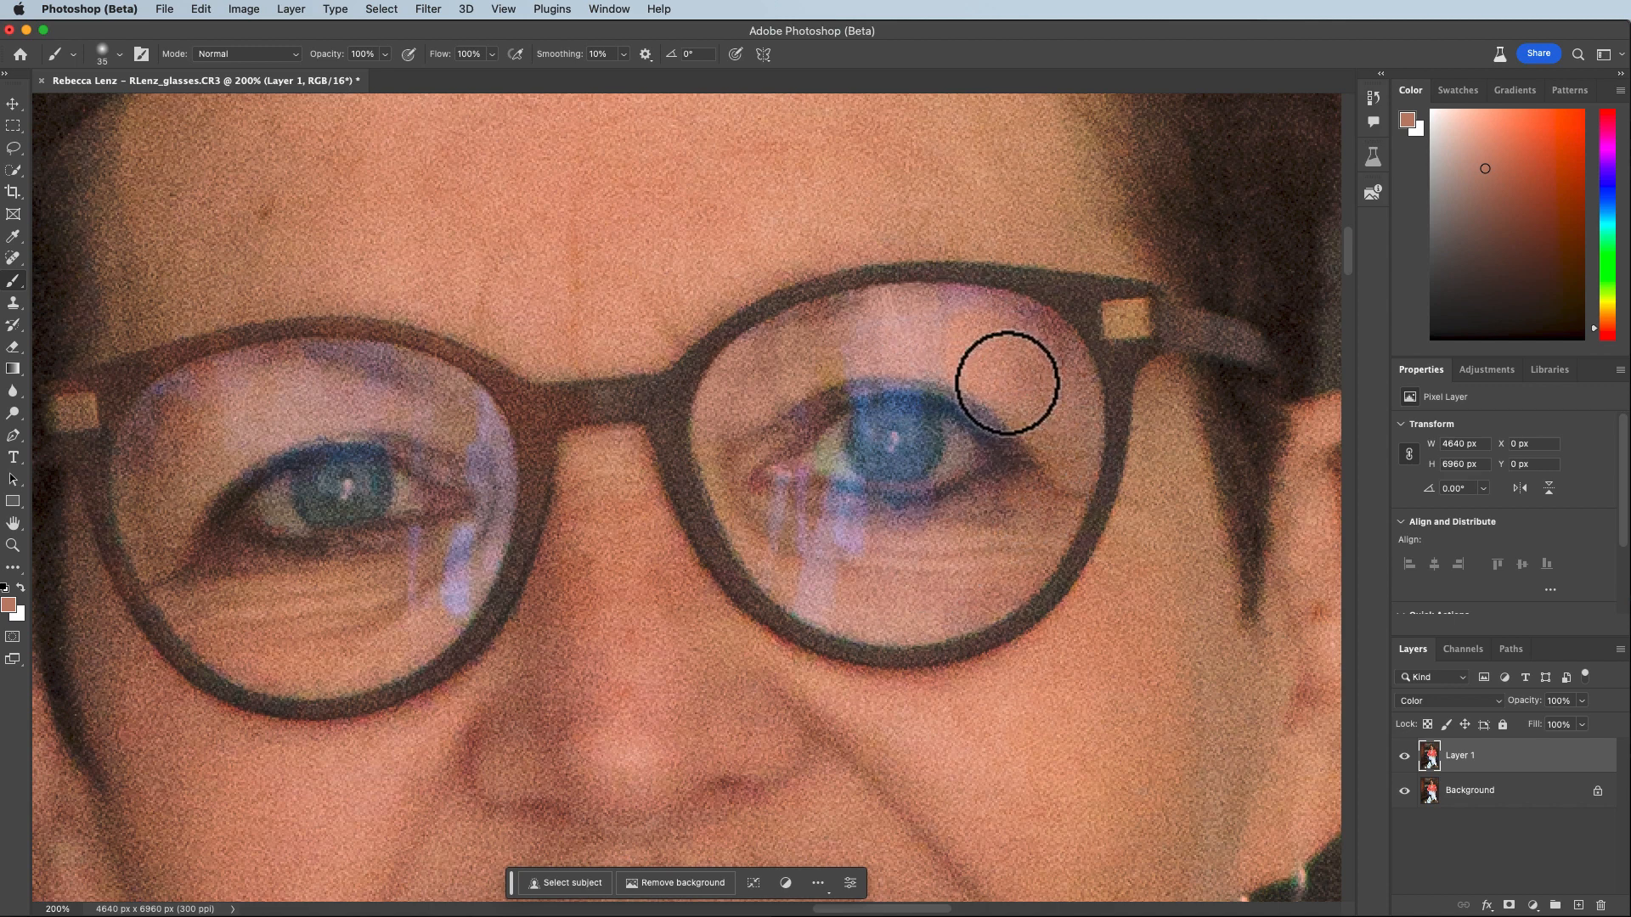
Undo the last brush stroke and repaint the area above the right-hand eye with sampled skin tones at 56% brush opacity.
key(super+z)
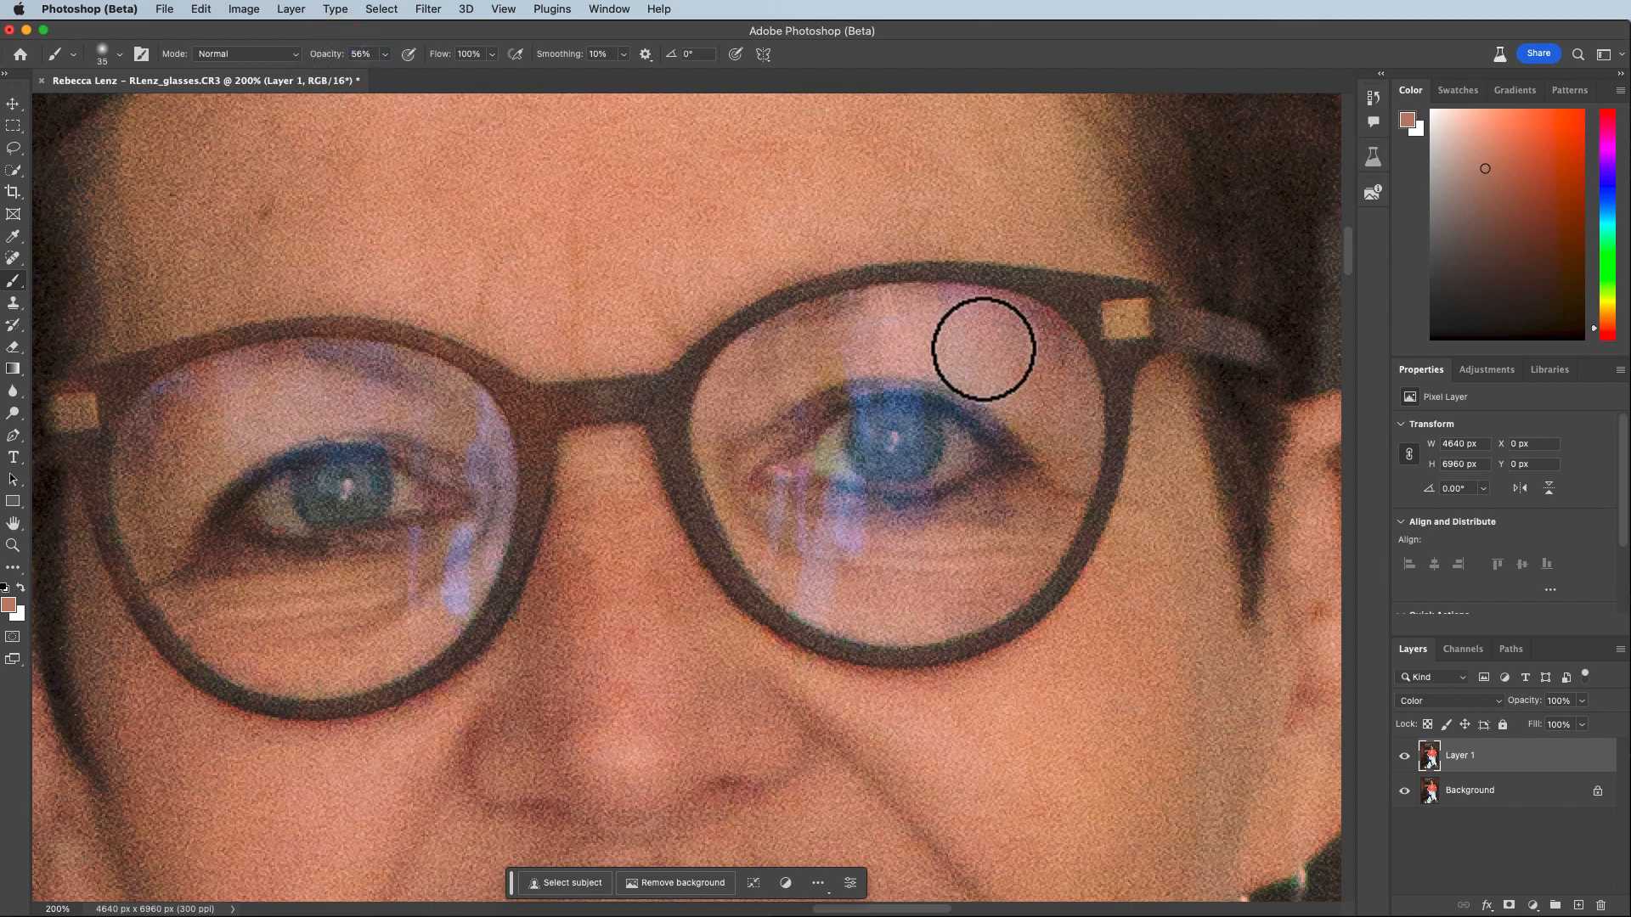
click(977, 335)
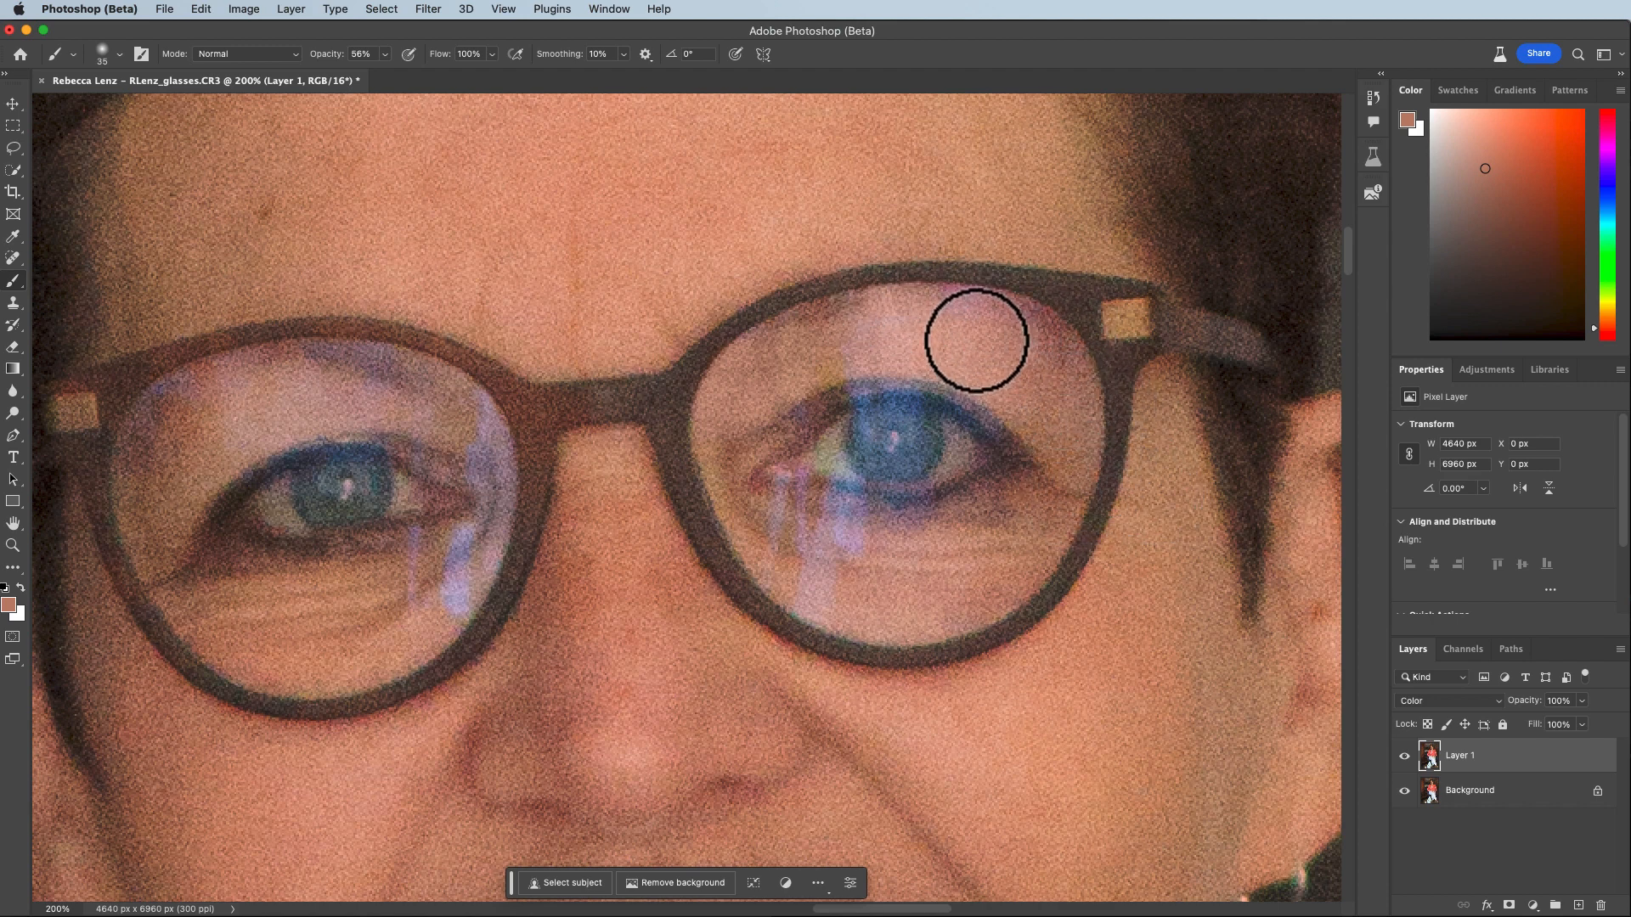
alt+click(835, 306)
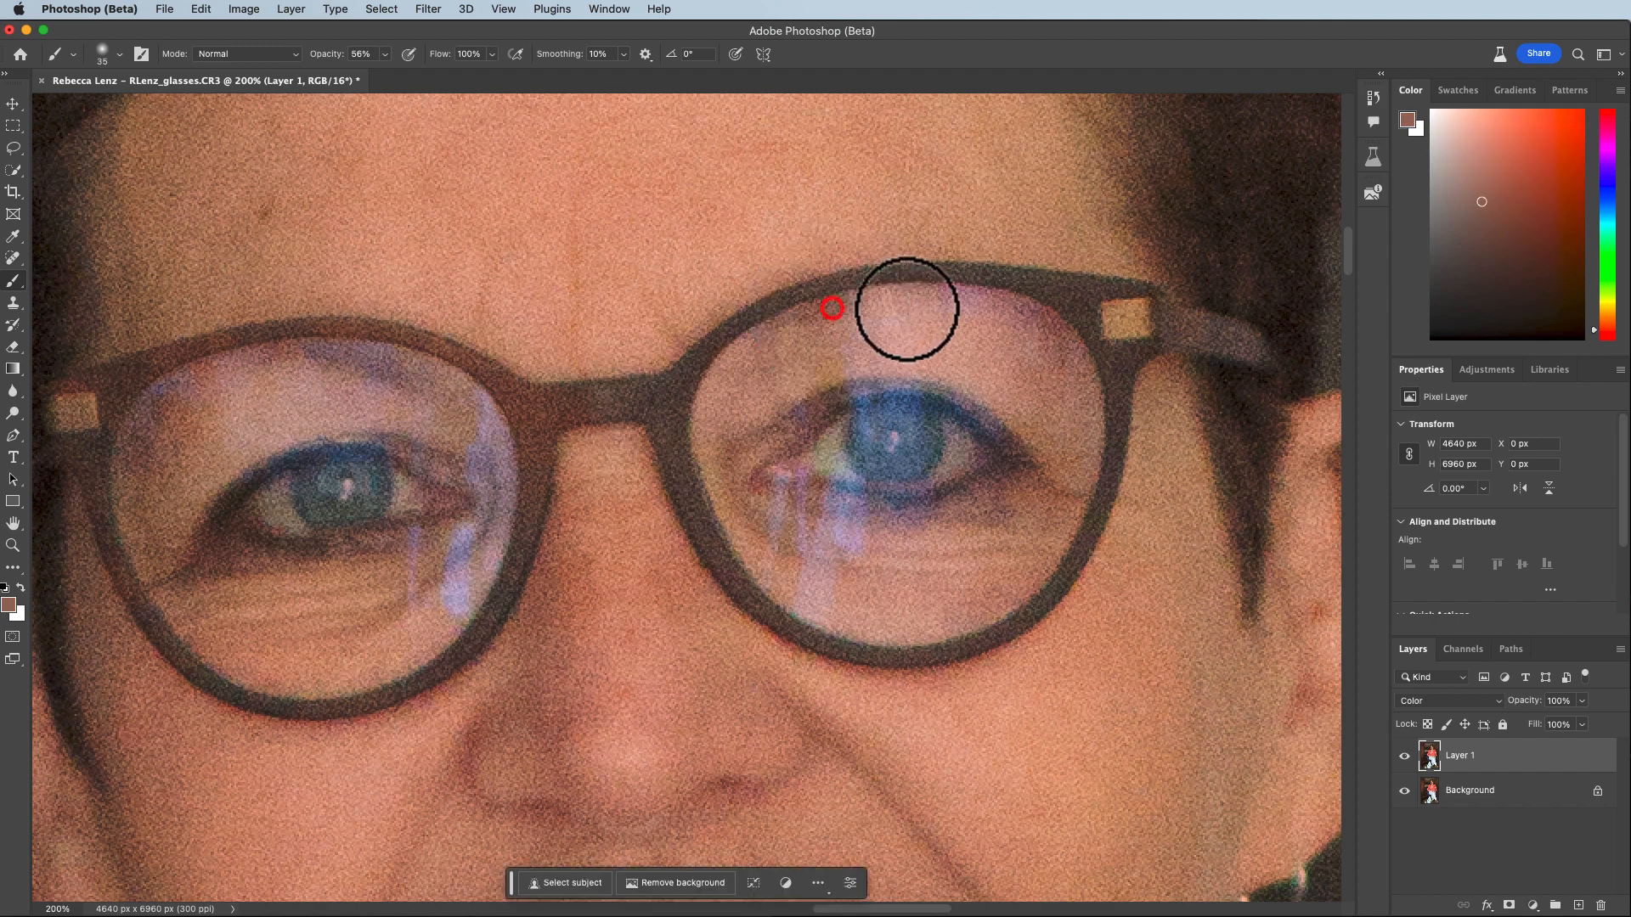
click(875, 305)
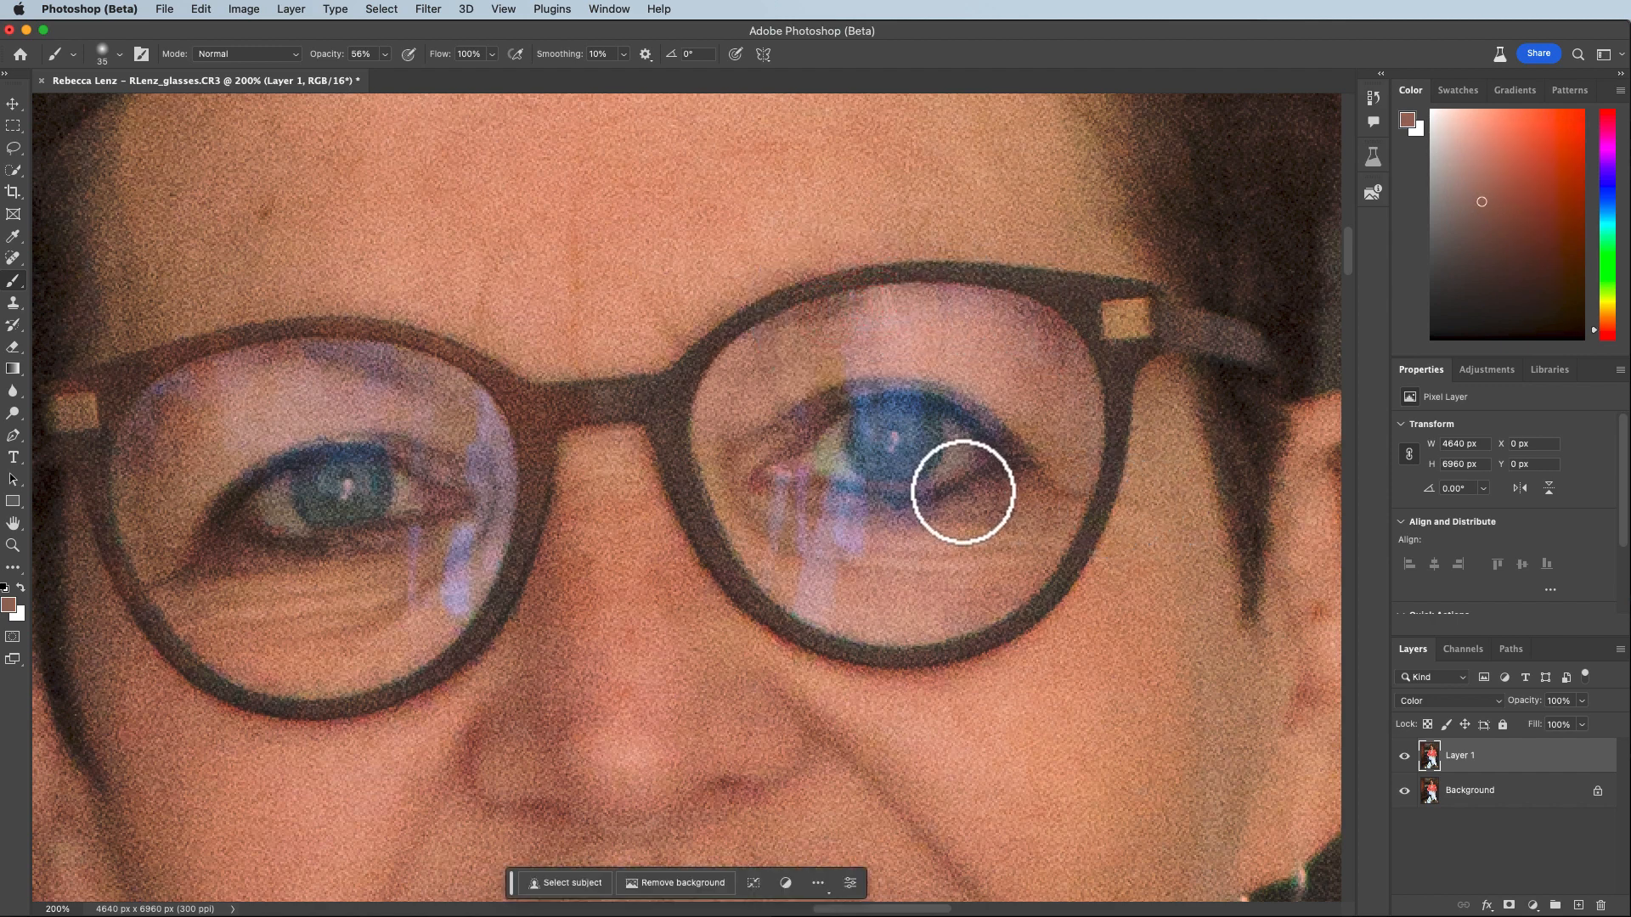
Paint sampled skin tones over the purple and blue reflections below the eye in the right-hand lens.
alt+click(763, 516)
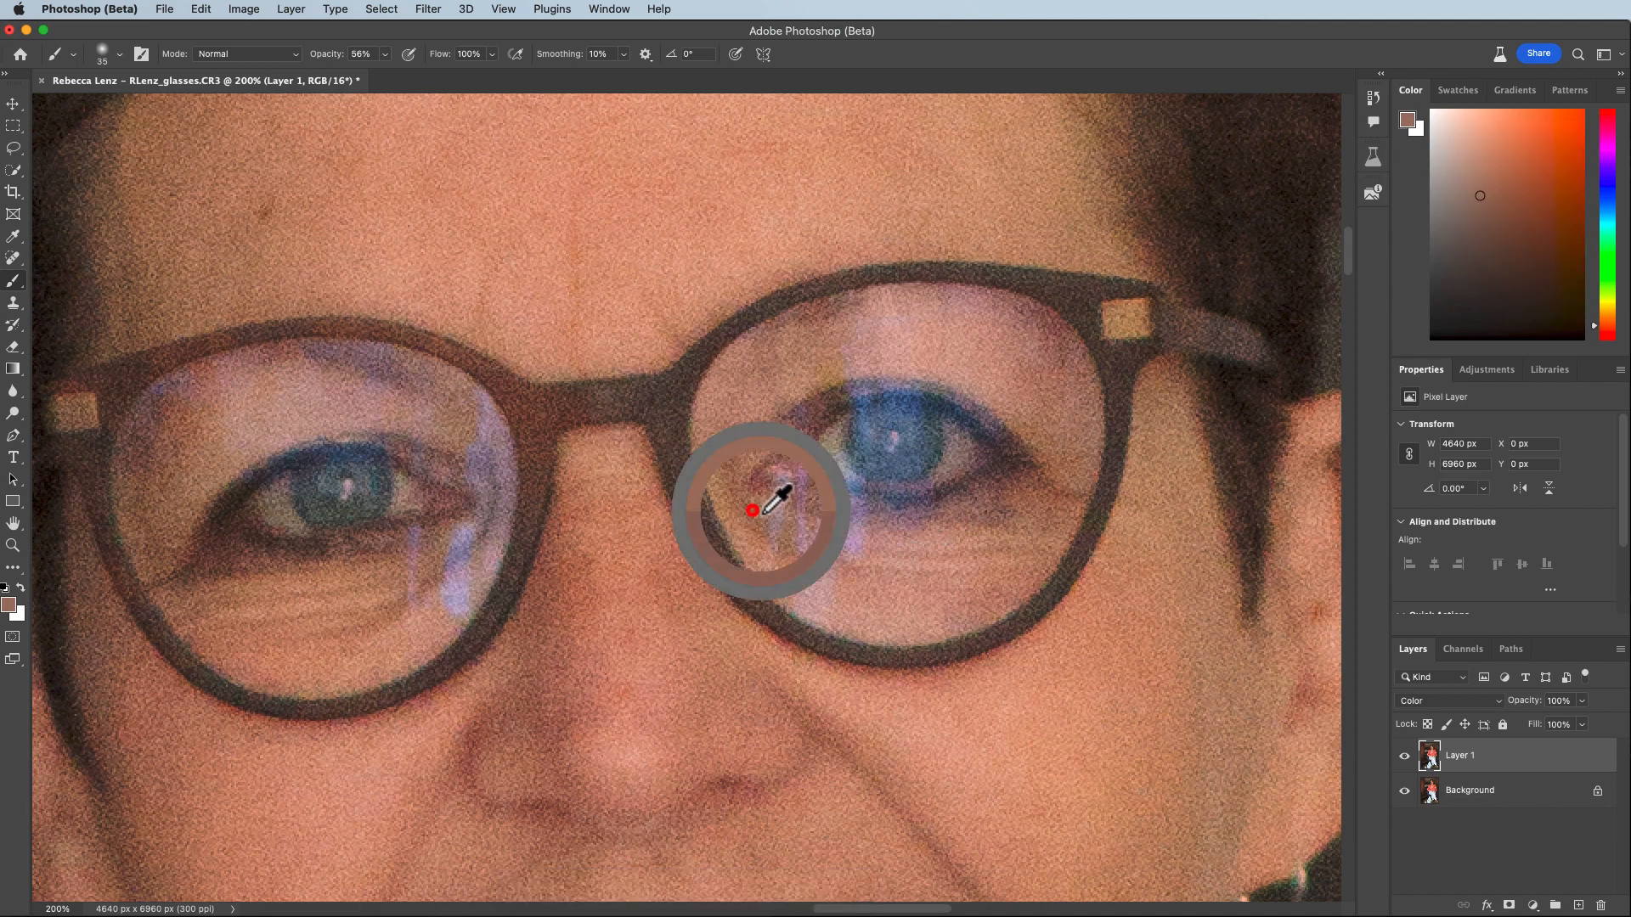
click(766, 529)
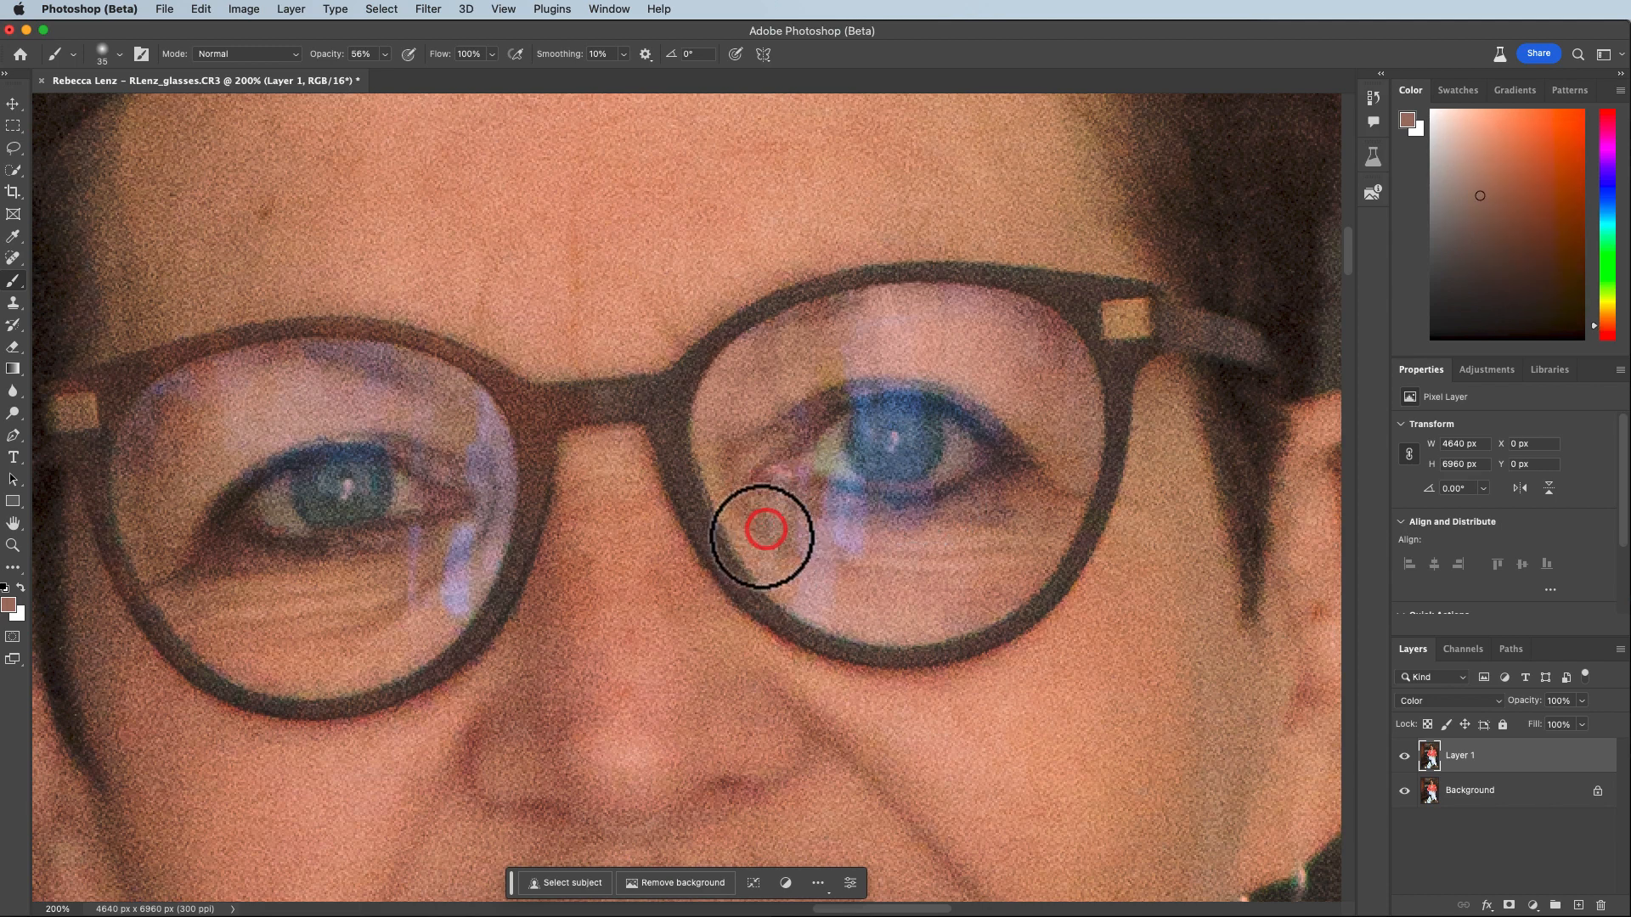
alt+click(890, 545)
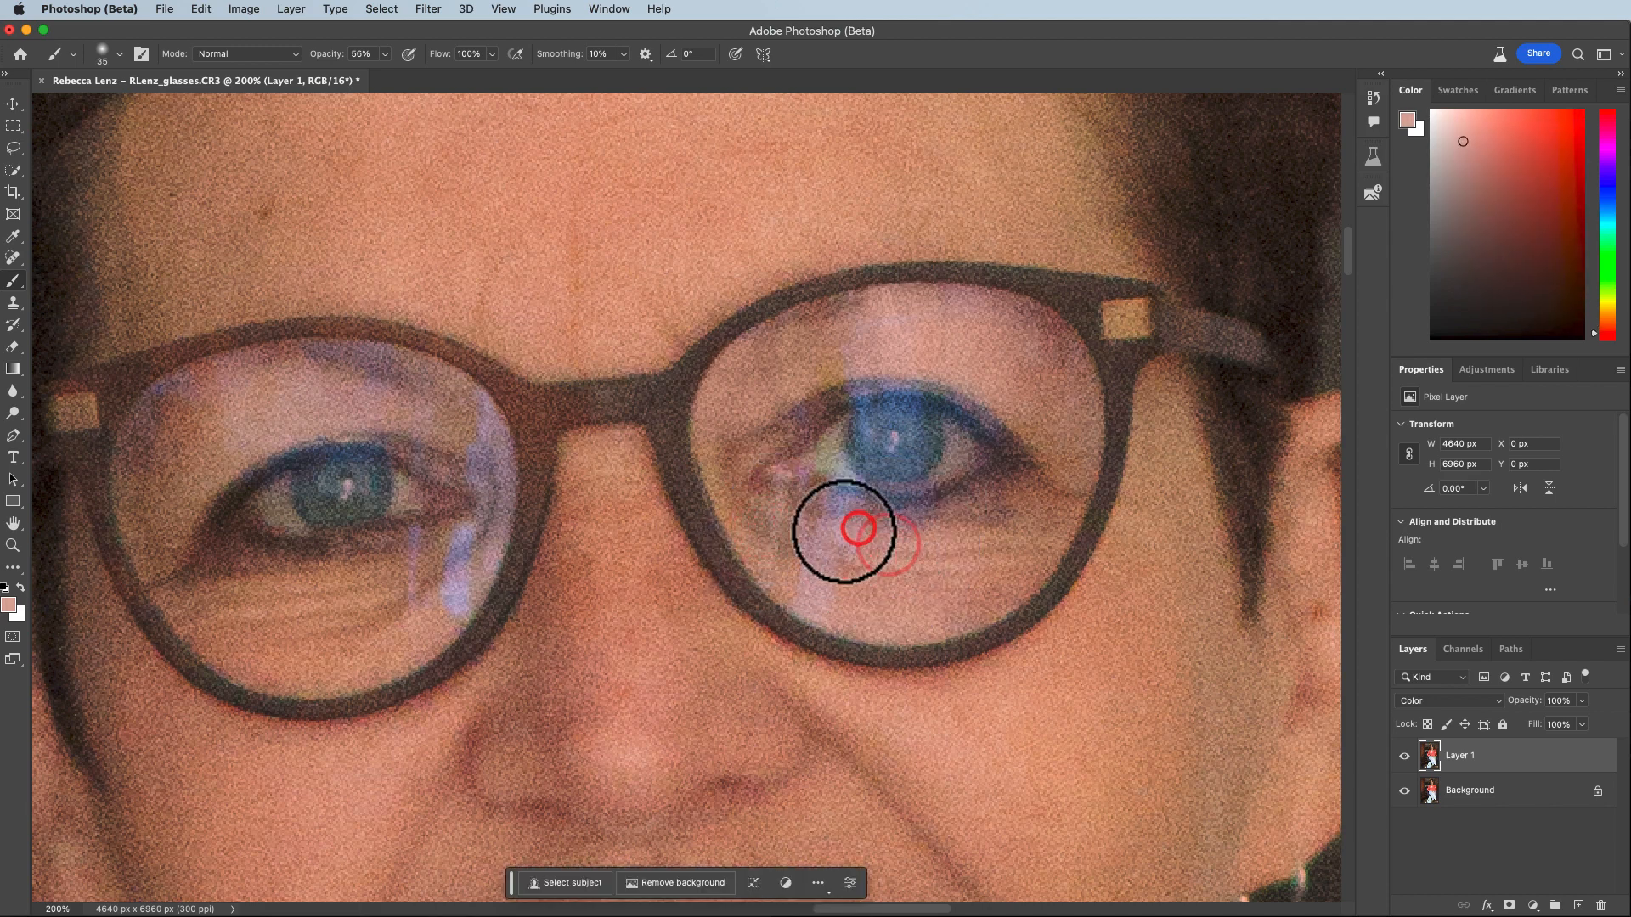
alt+click(850, 599)
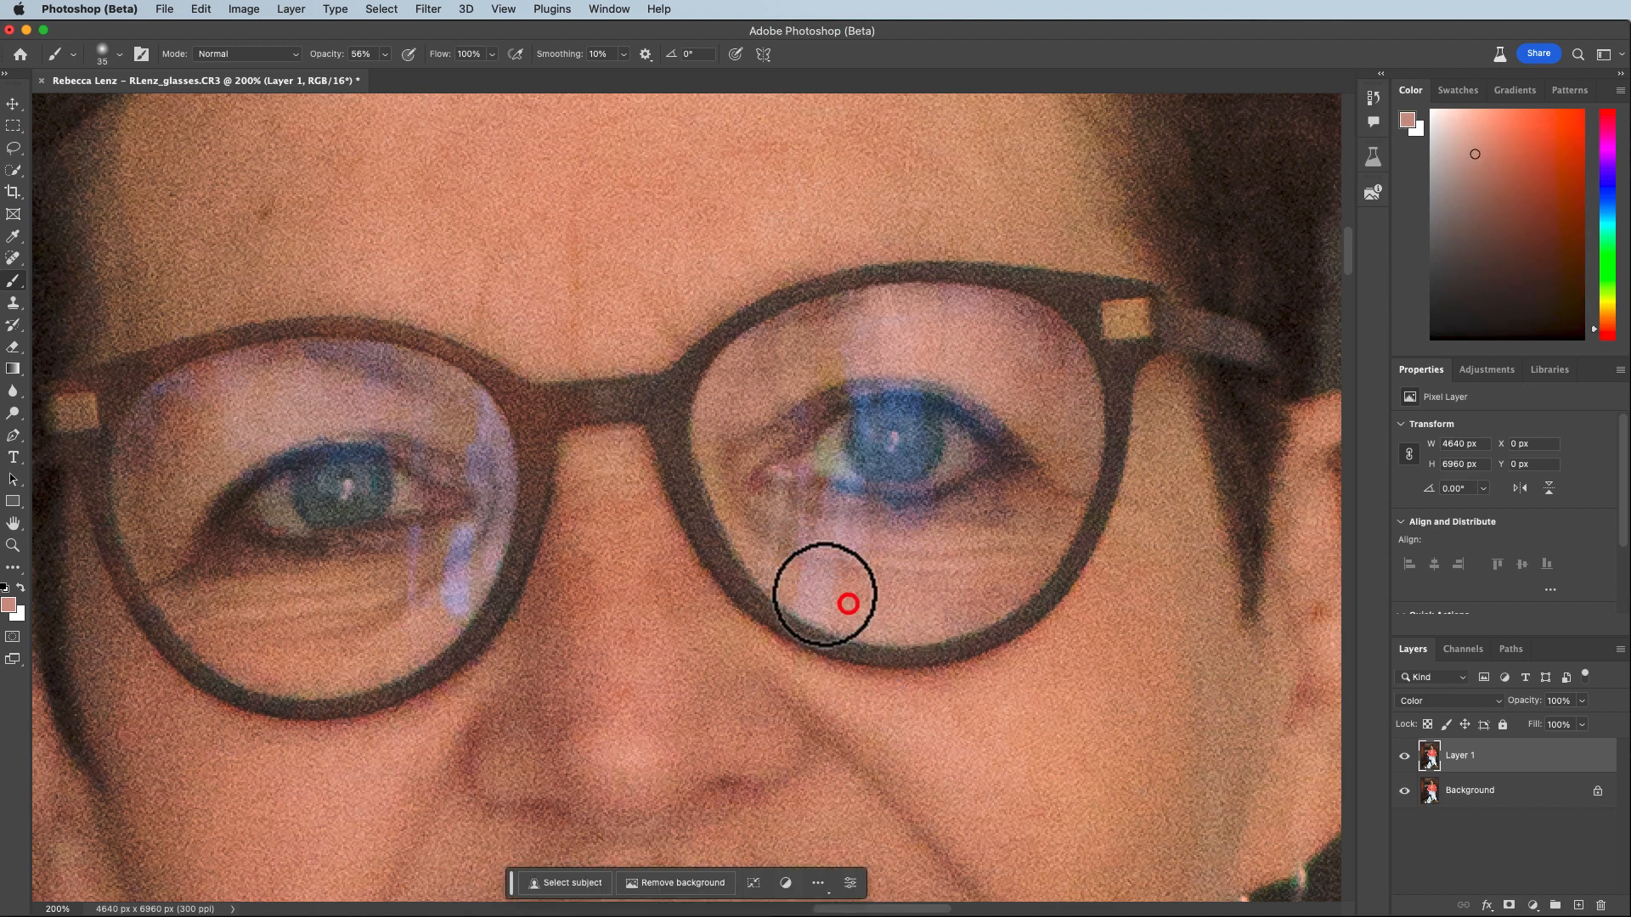
click(824, 585)
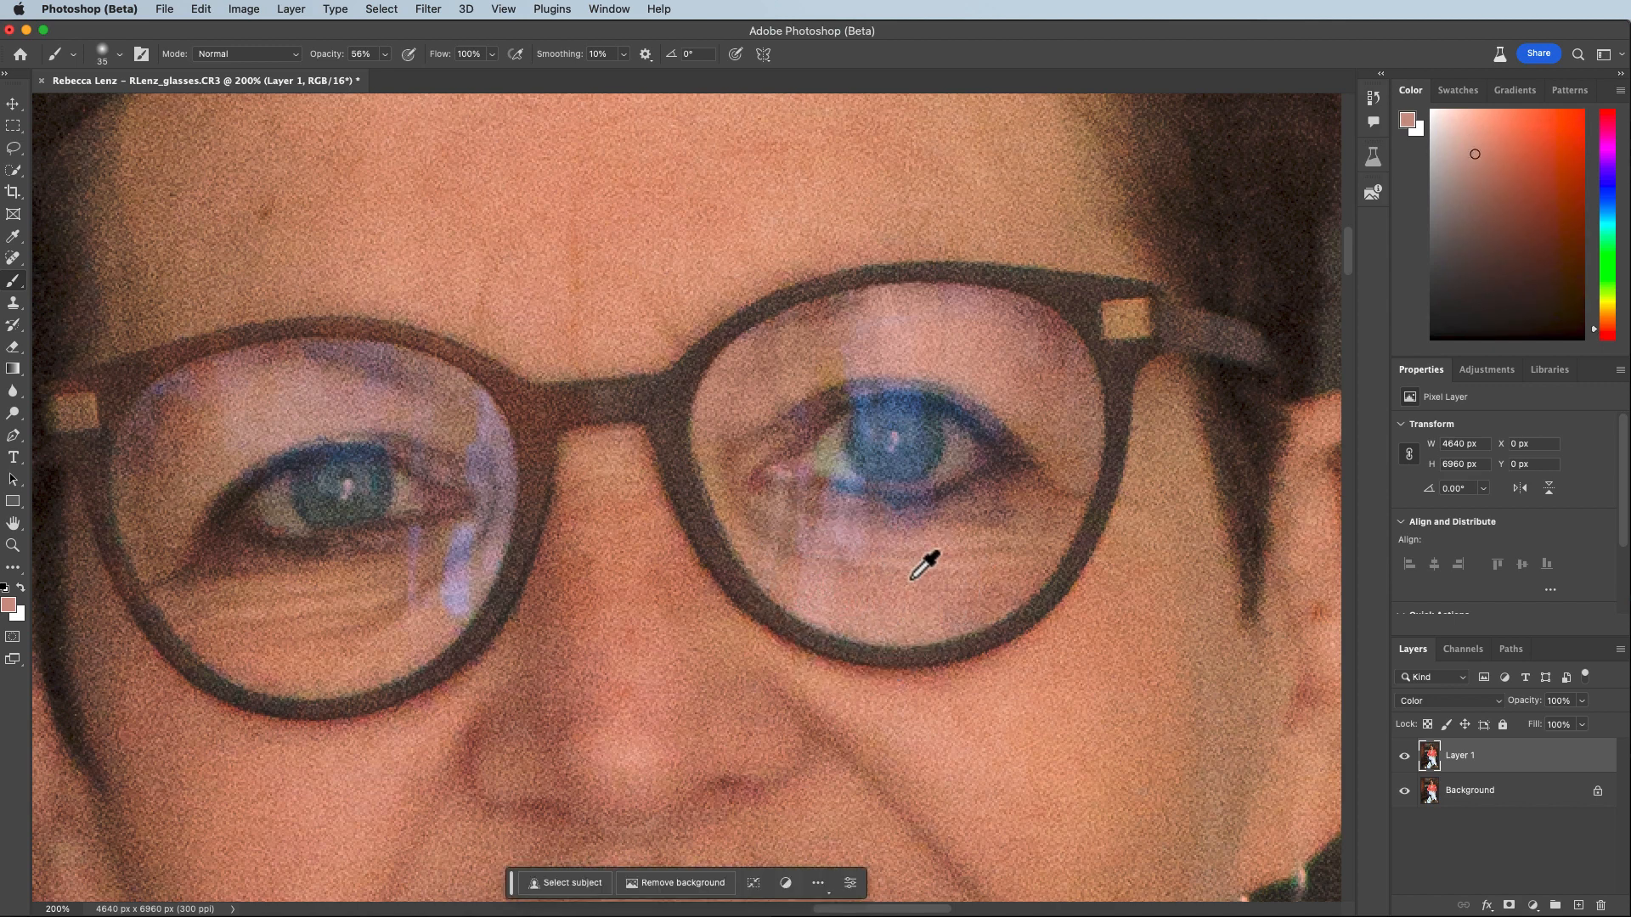
alt+click(907, 546)
drag(827, 521, 808, 531)
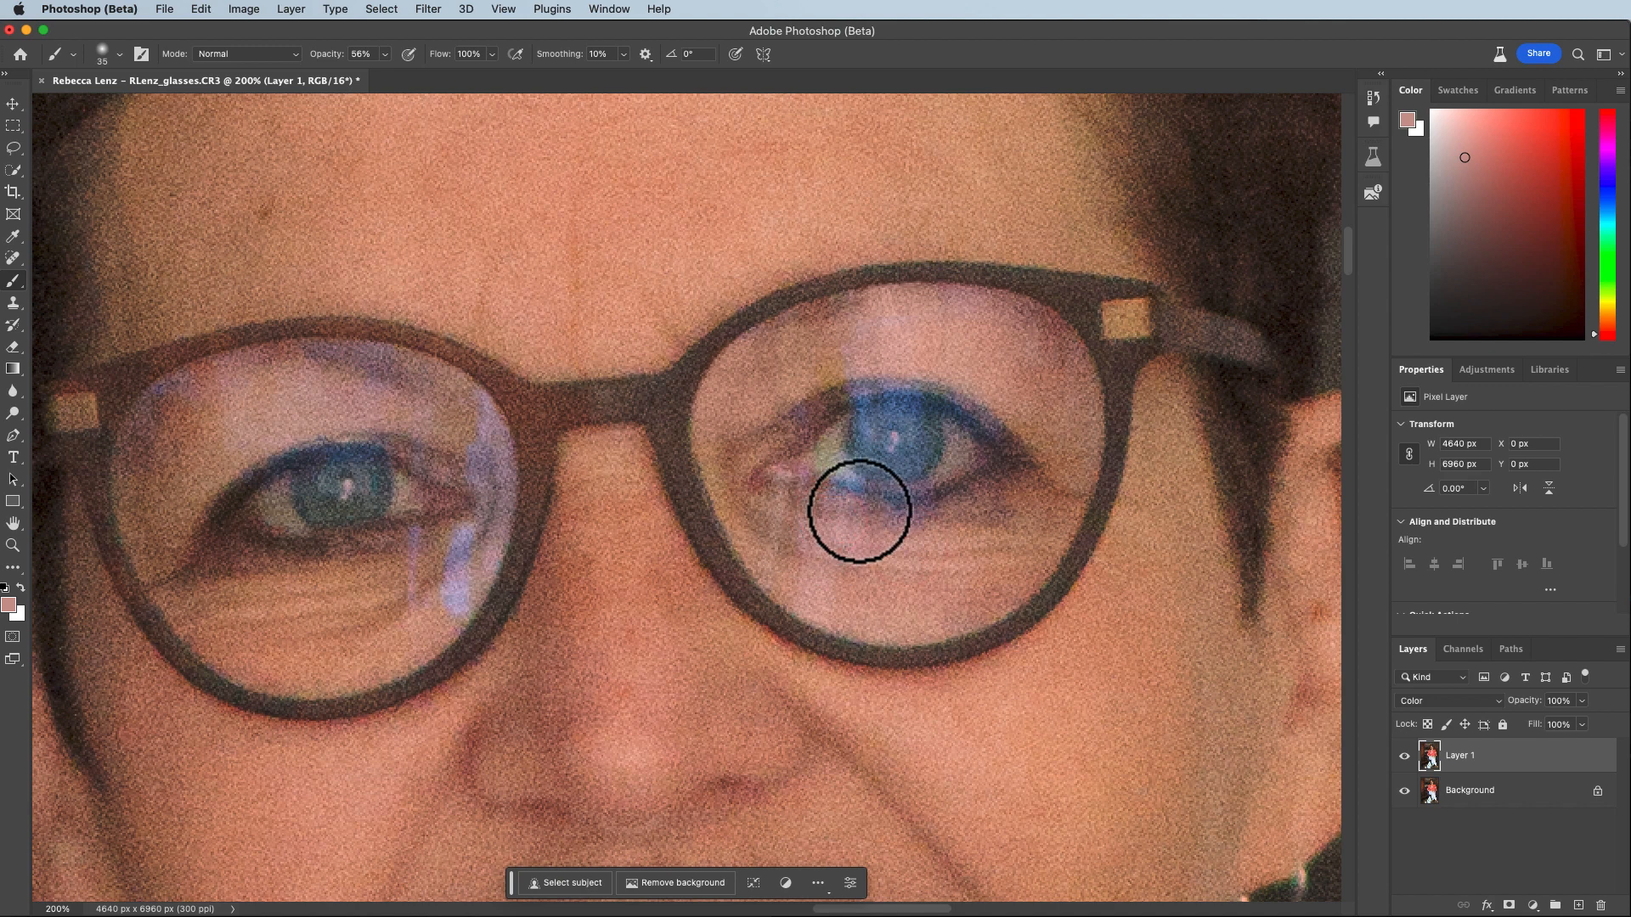
Paint sampled darker tones over the blue tint at the inner corner and along the lower lid of the right-hand eye.
alt+click(818, 355)
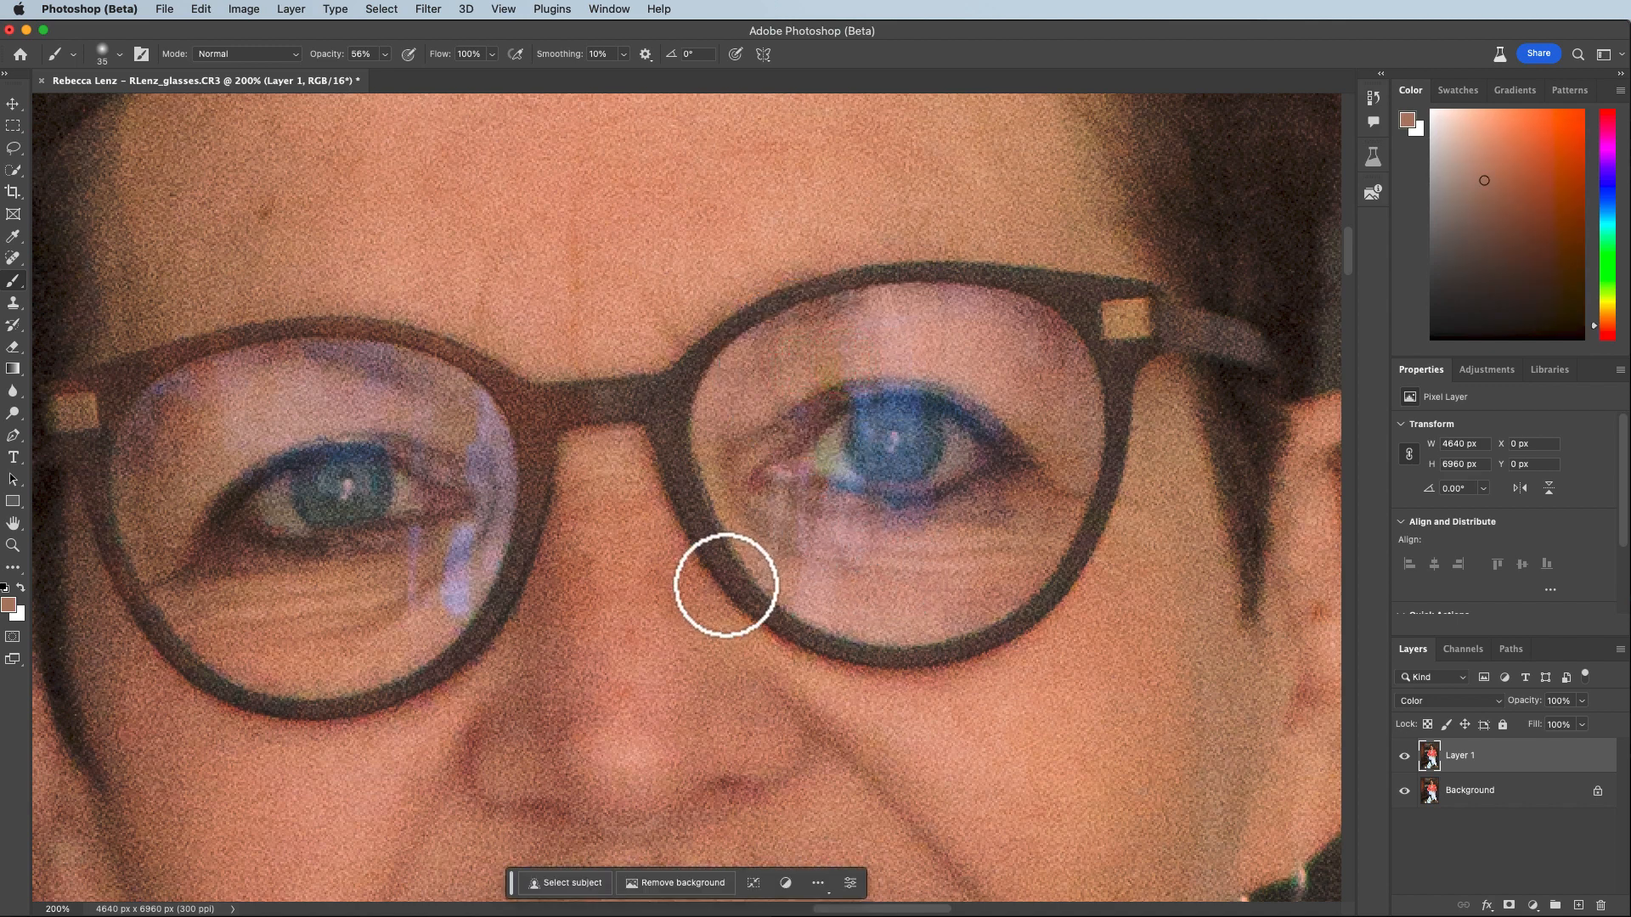
alt+click(815, 484)
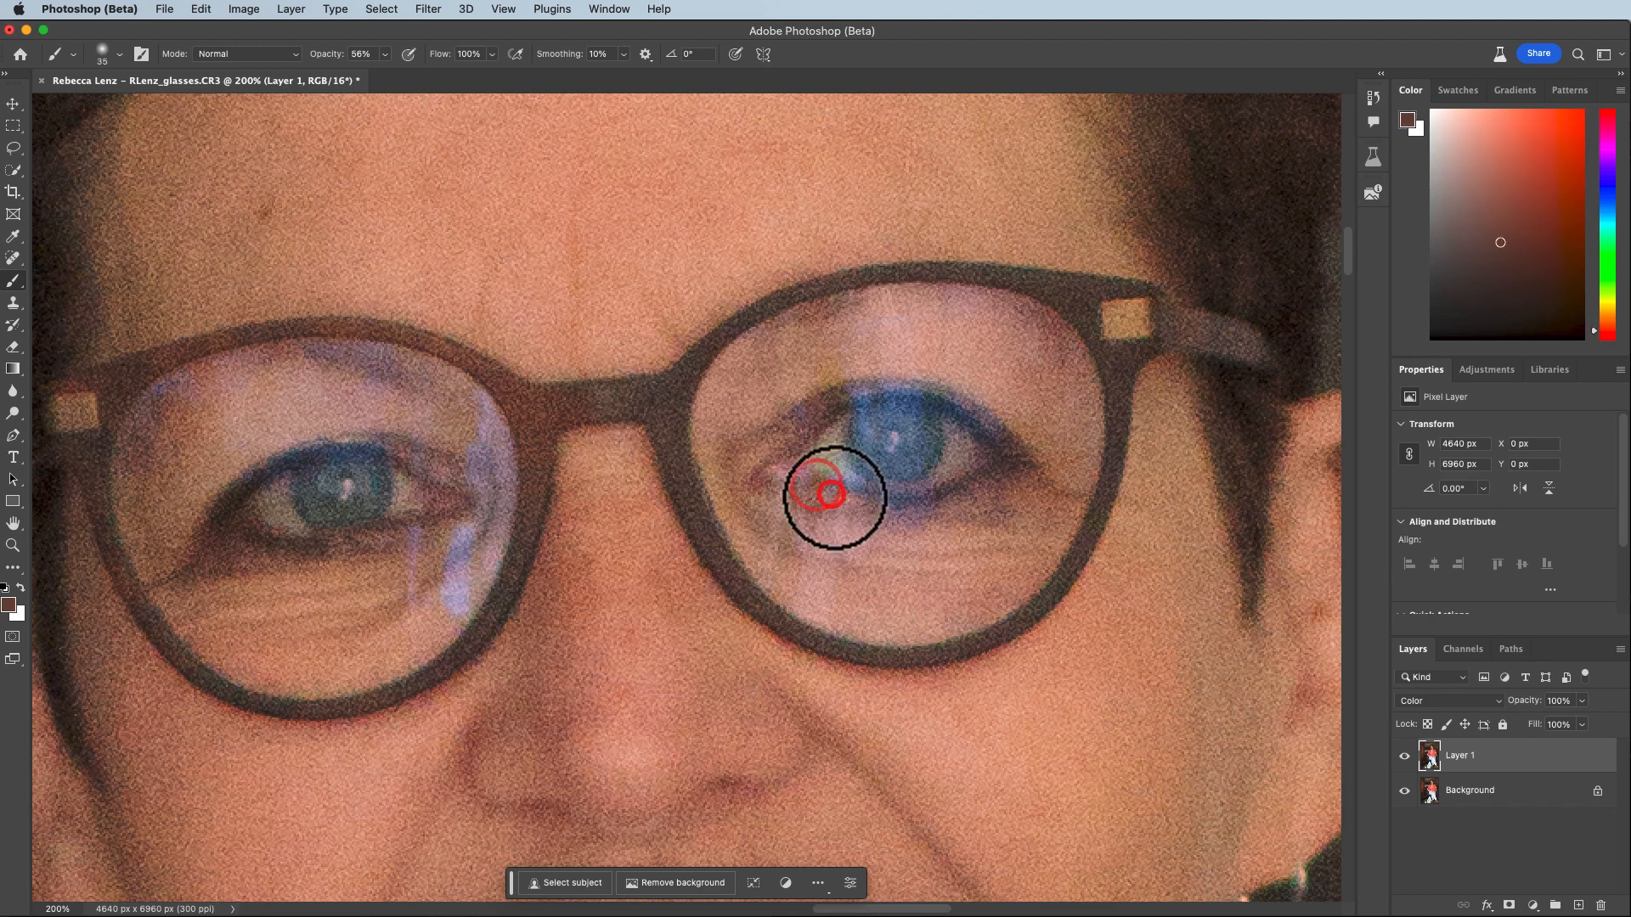
alt+click(960, 488)
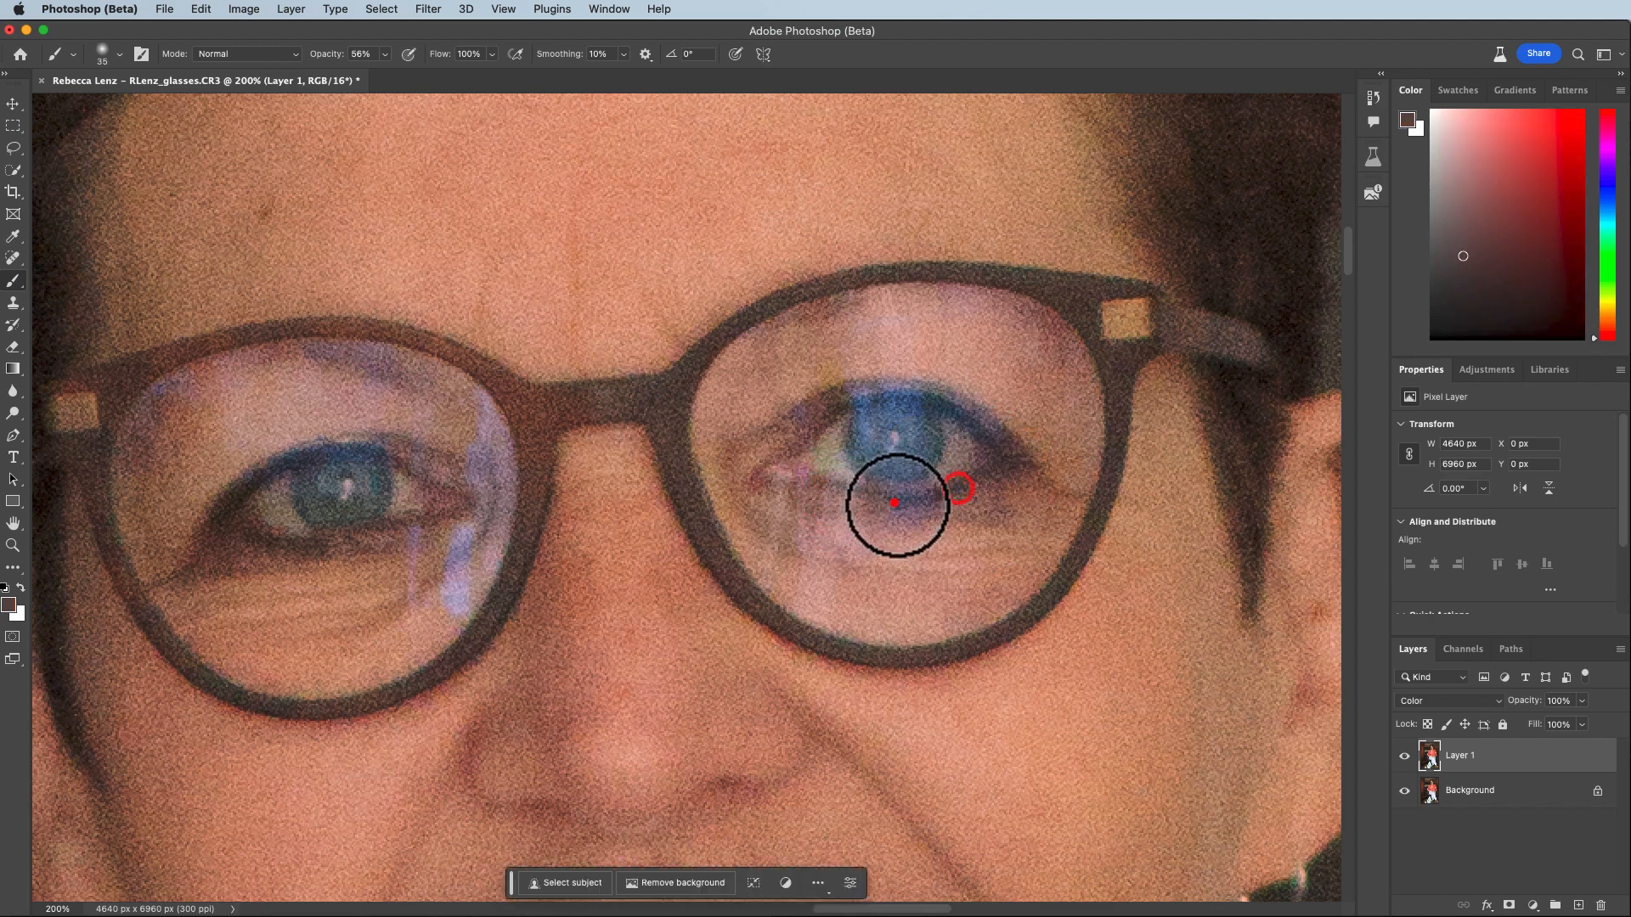
mouse_move(896, 505)
mouse_down()
mouse_move(874, 513)
mouse_move(892, 505)
mouse_up()
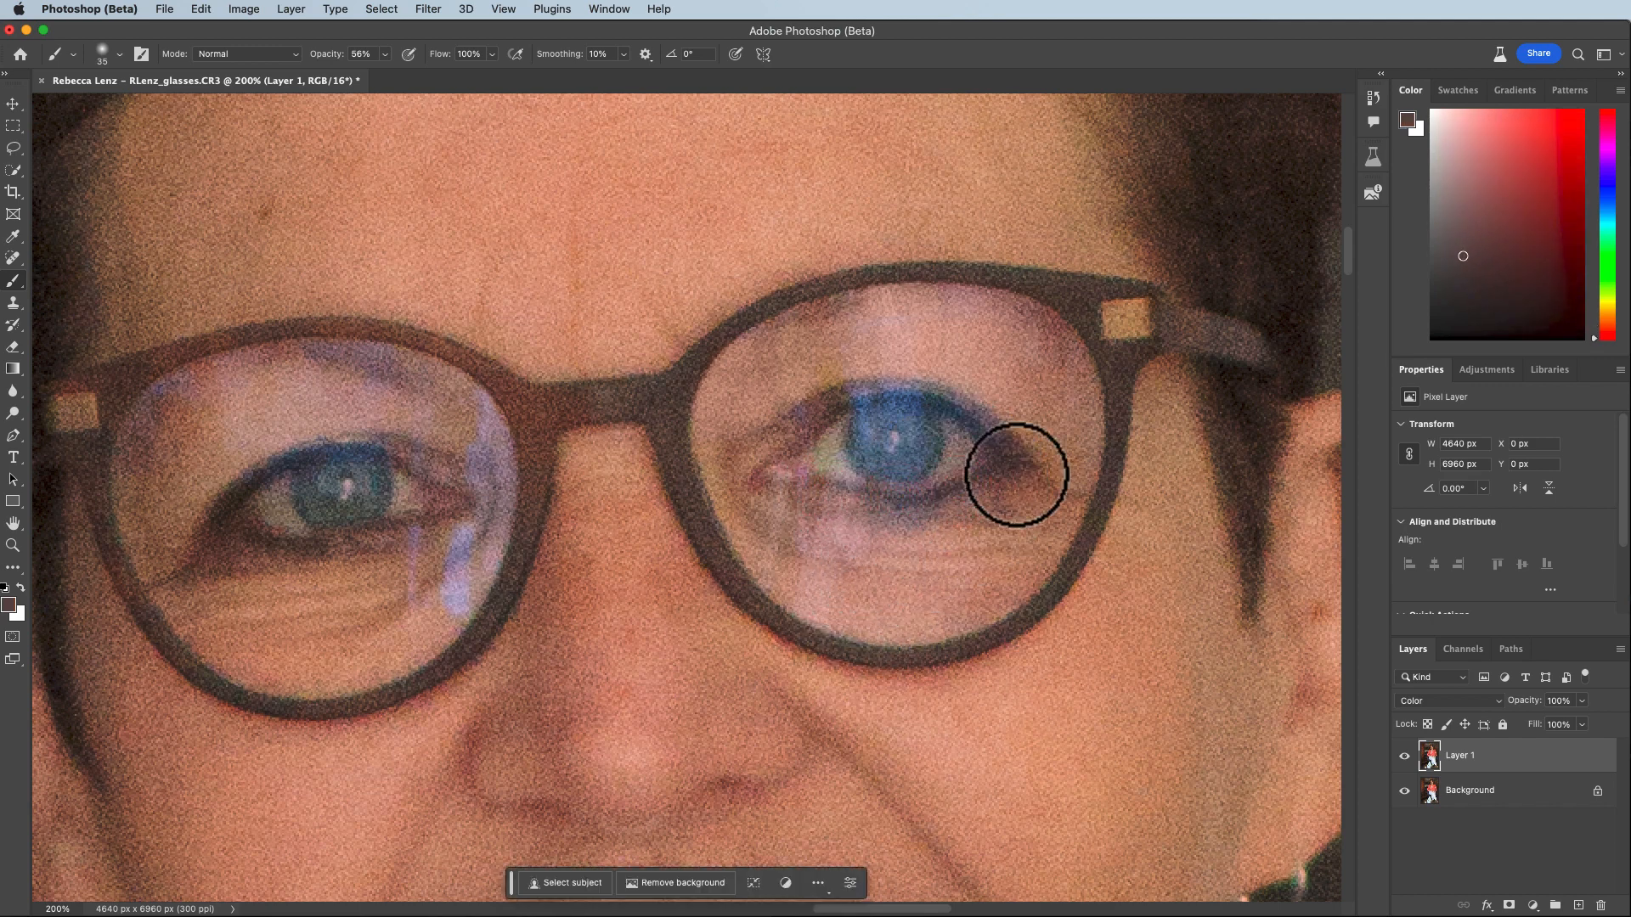
Paint sampled darker tones over the blue tint at the outer corner and upper lid of the right-hand eye.
alt+click(983, 430)
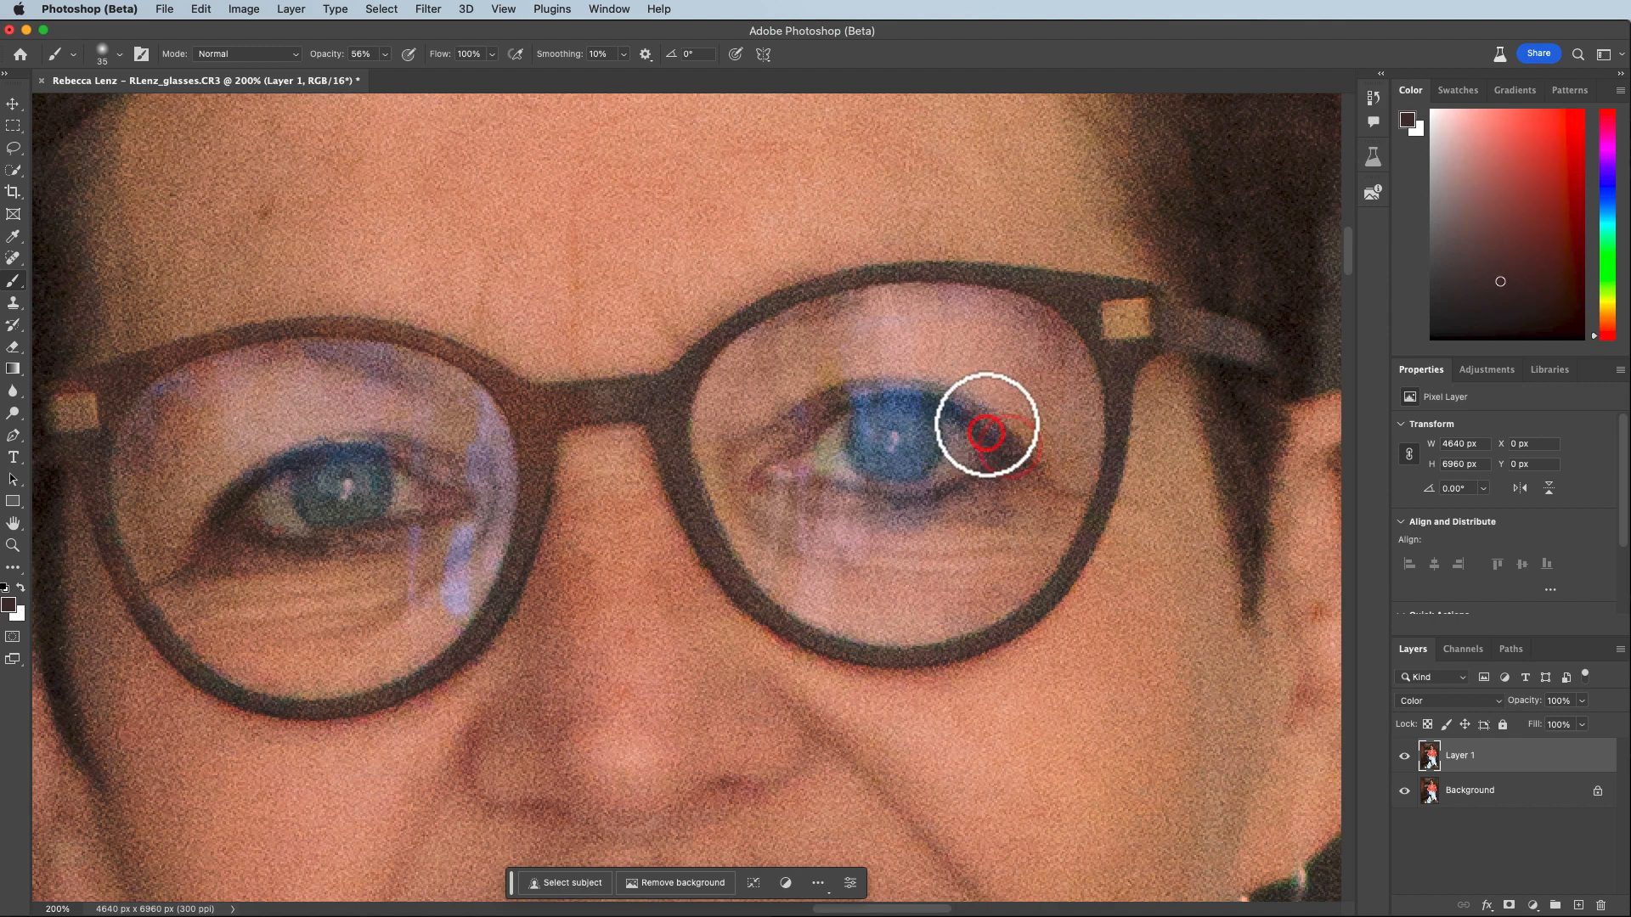
alt+click(830, 382)
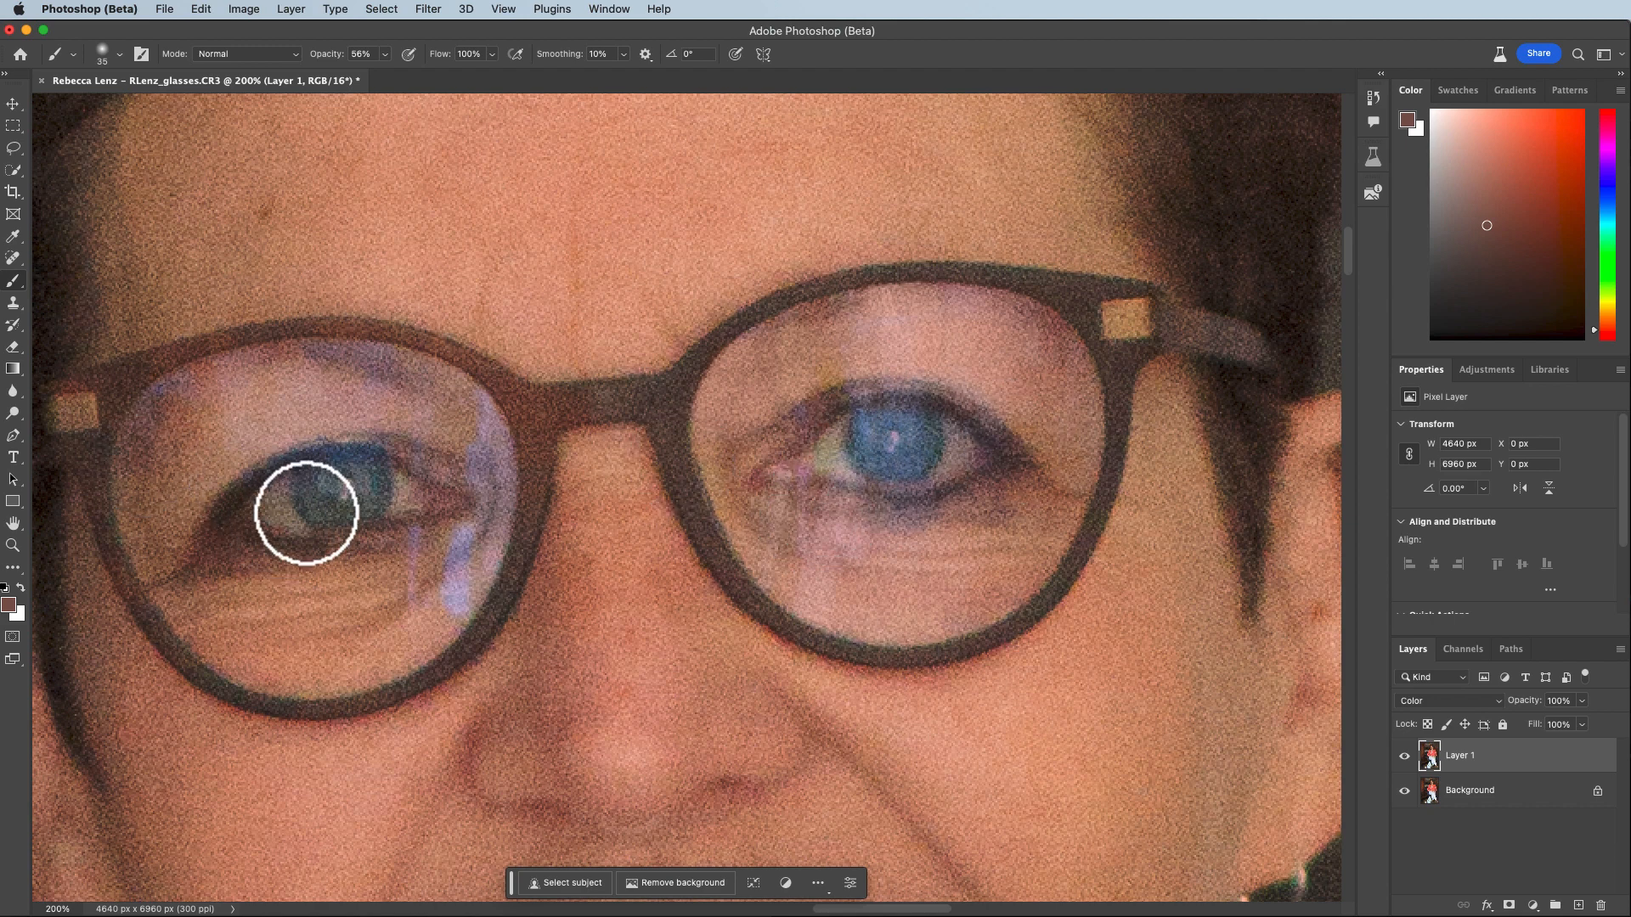
Paint sampled skin tones over the purple reflections across the upper area and upper inner edge of the left-hand lens.
alt+click(215, 397)
mouse_move(175, 379)
mouse_down()
mouse_move(147, 400)
mouse_move(123, 441)
mouse_move(170, 444)
mouse_up()
alt+click(302, 394)
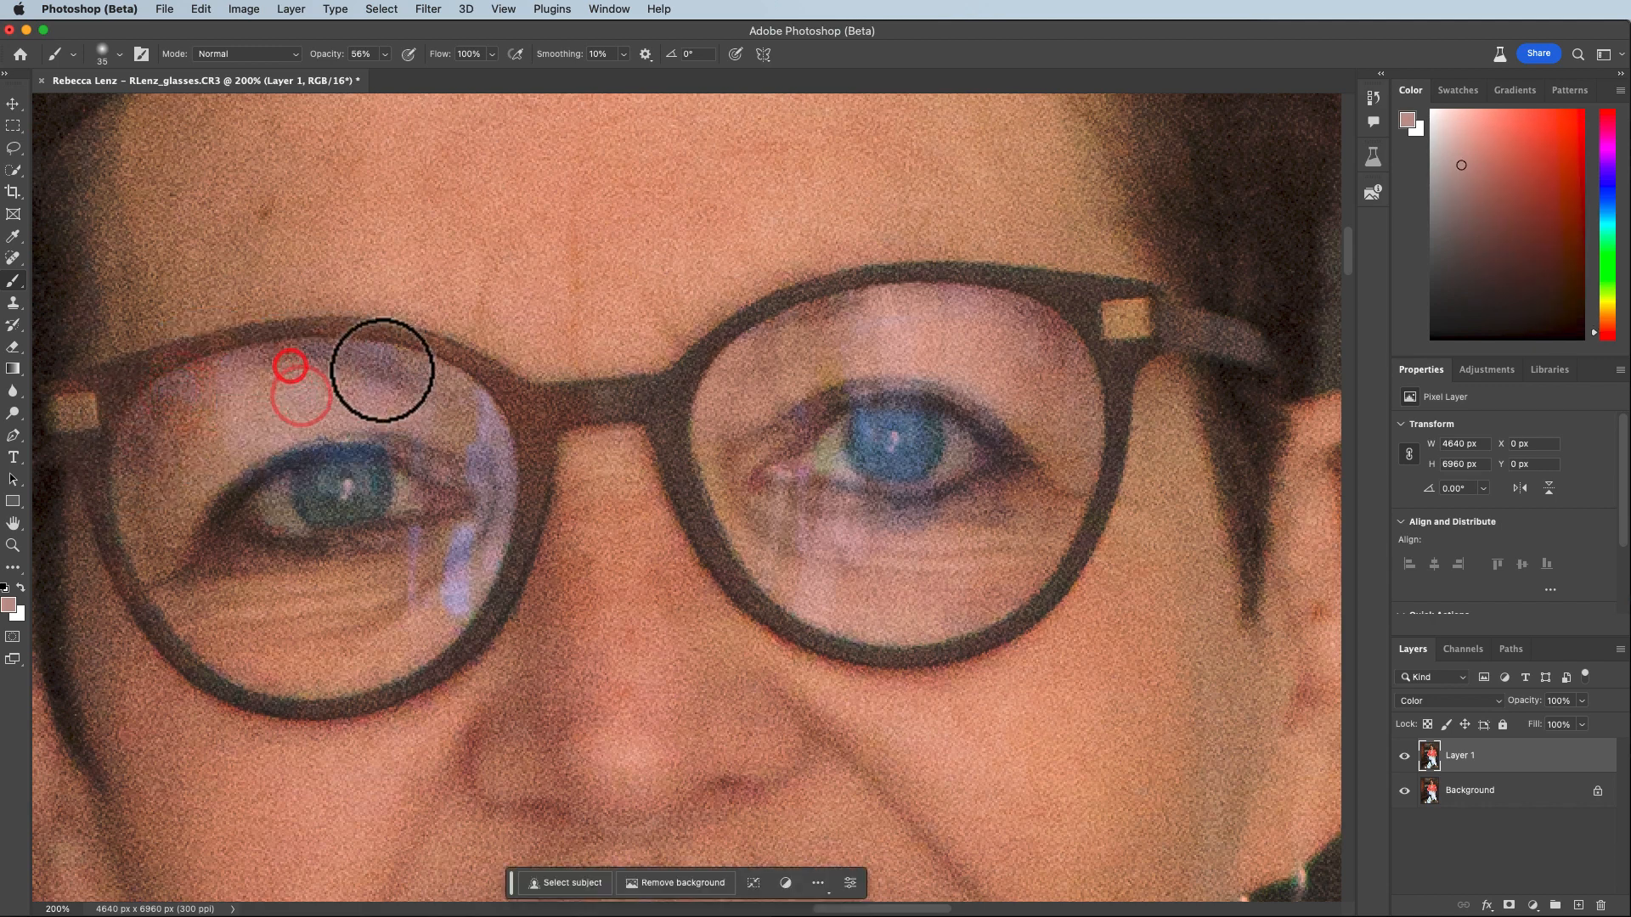
alt+click(448, 411)
mouse_move(463, 415)
mouse_down()
mouse_move(502, 408)
mouse_move(499, 452)
mouse_move(484, 405)
mouse_up()
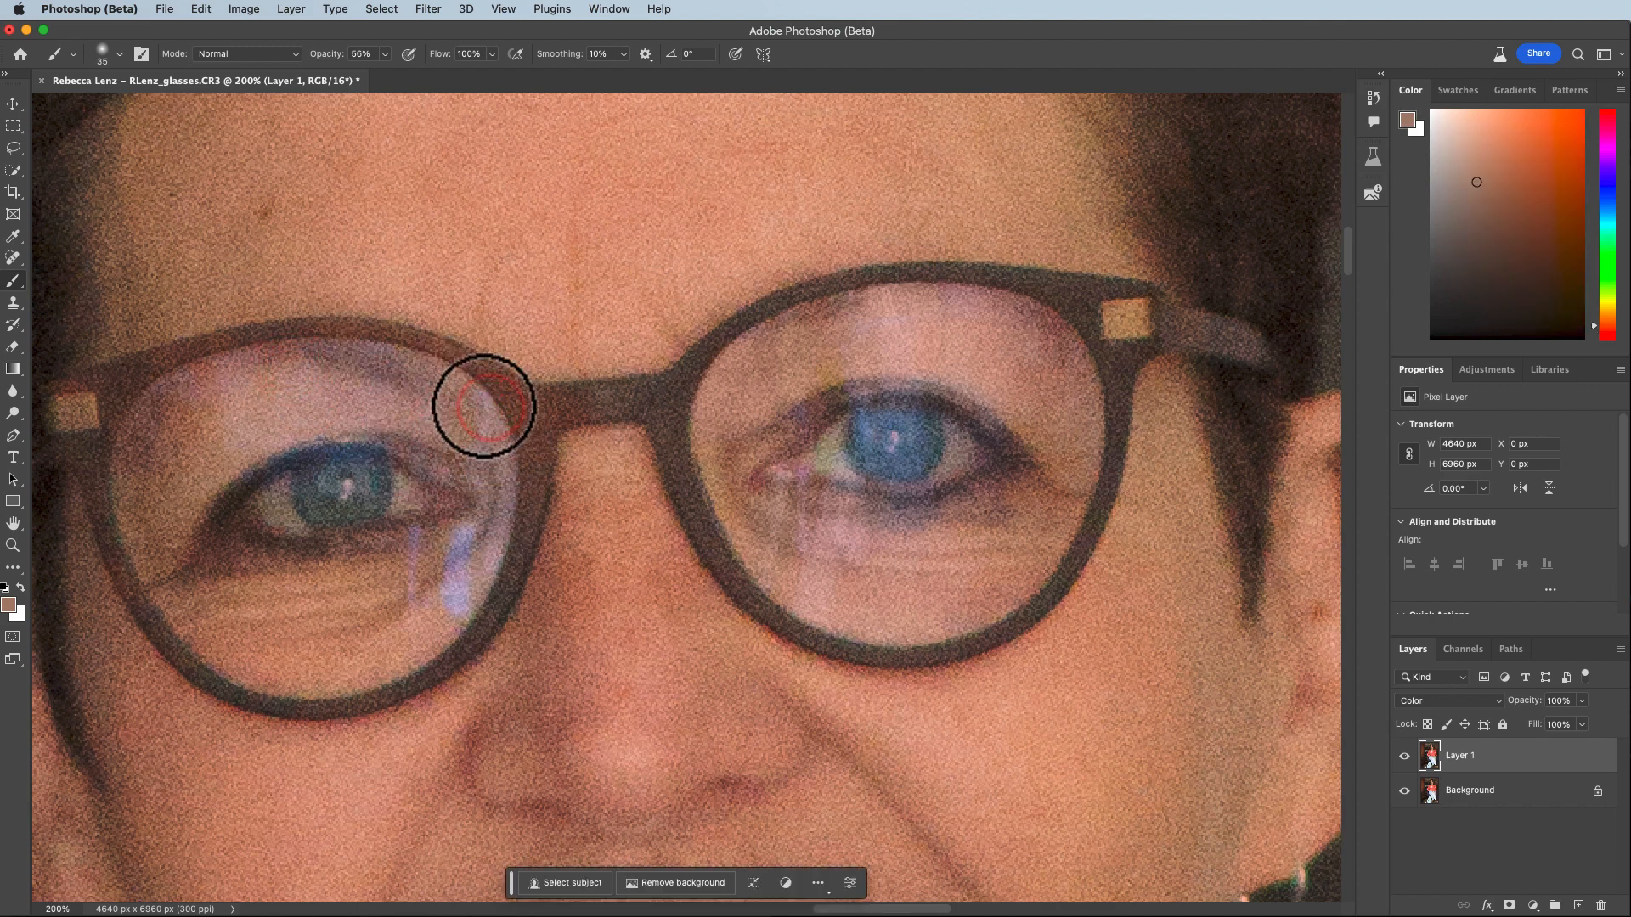
Paint sampled skin tones over the purple and blue reflections below the inner corner of the eye in the left-hand lens.
alt+click(383, 581)
mouse_move(413, 584)
mouse_down()
mouse_move(400, 608)
mouse_move(416, 601)
mouse_move(393, 594)
mouse_up()
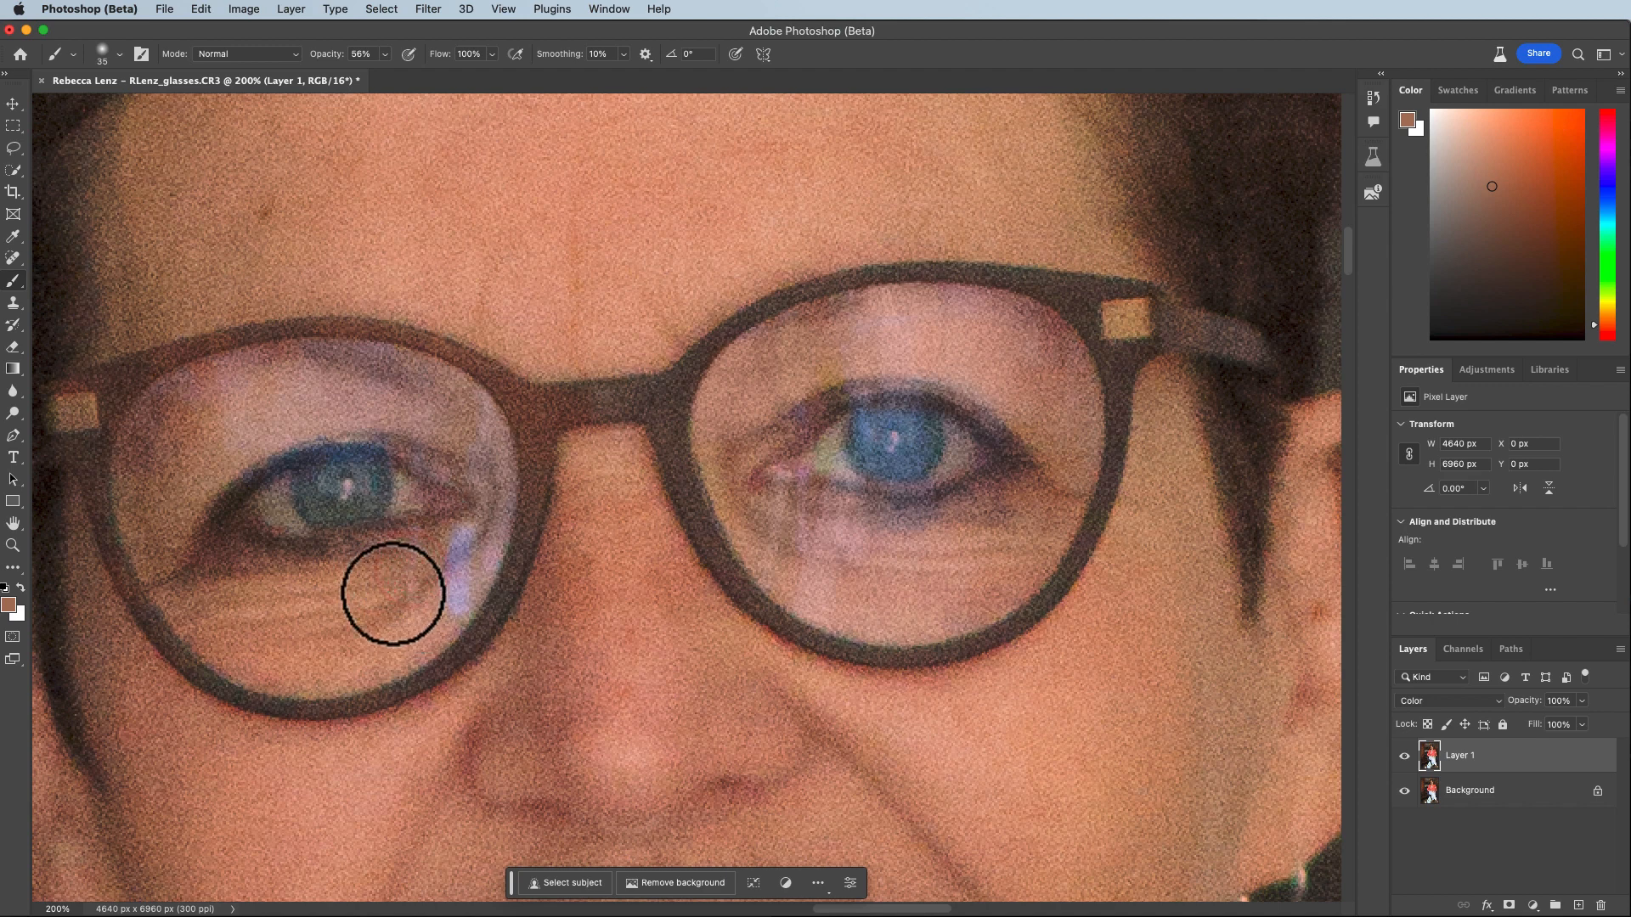
alt+click(393, 579)
mouse_move(458, 548)
mouse_down()
mouse_move(463, 572)
mouse_move(463, 546)
mouse_move(489, 569)
mouse_move(456, 546)
mouse_up()
alt+click(366, 579)
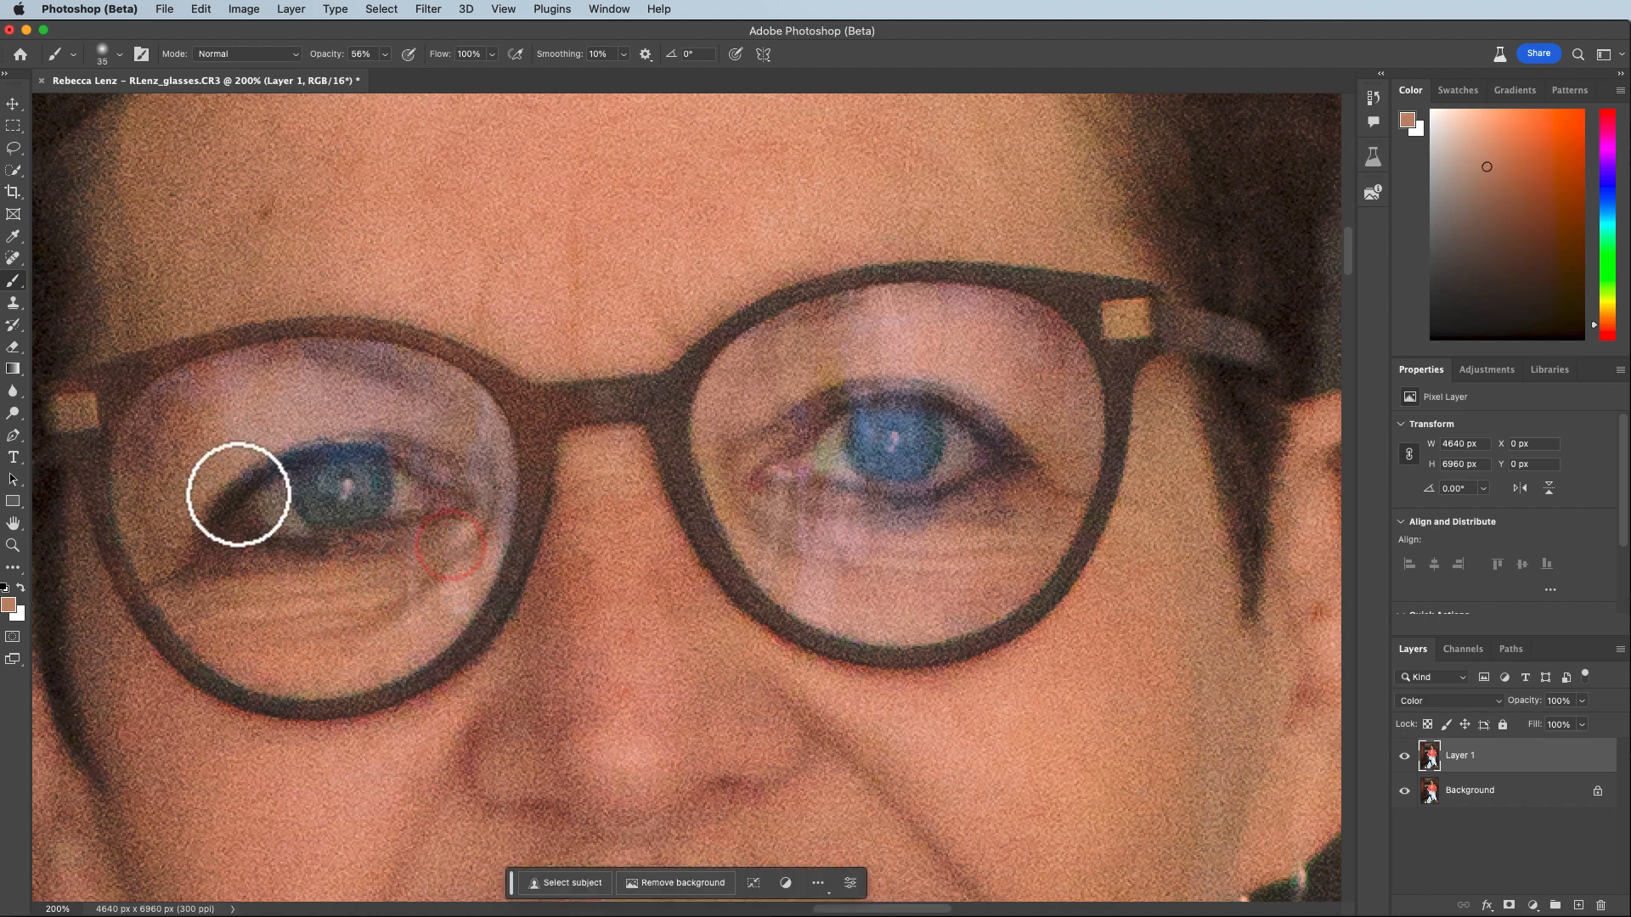
Paint sampled dark and skin tones over the blue tint along the upper lid of the left-hand eye.
alt+click(219, 505)
mouse_move(257, 465)
mouse_down()
mouse_move(315, 457)
mouse_move(241, 467)
mouse_up()
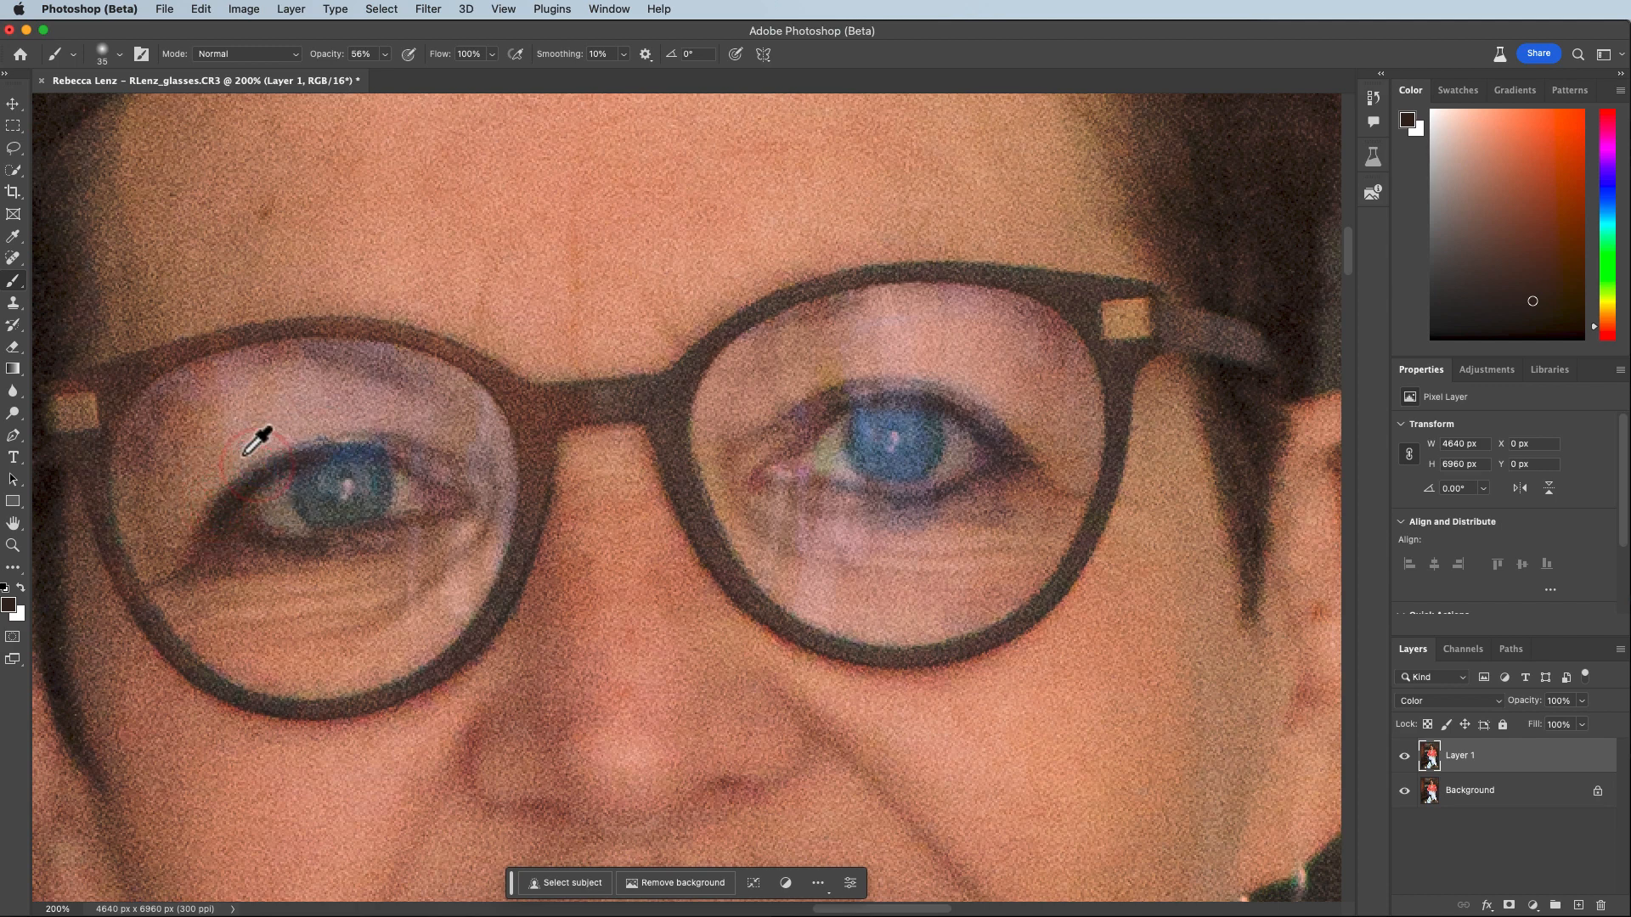
alt+click(441, 436)
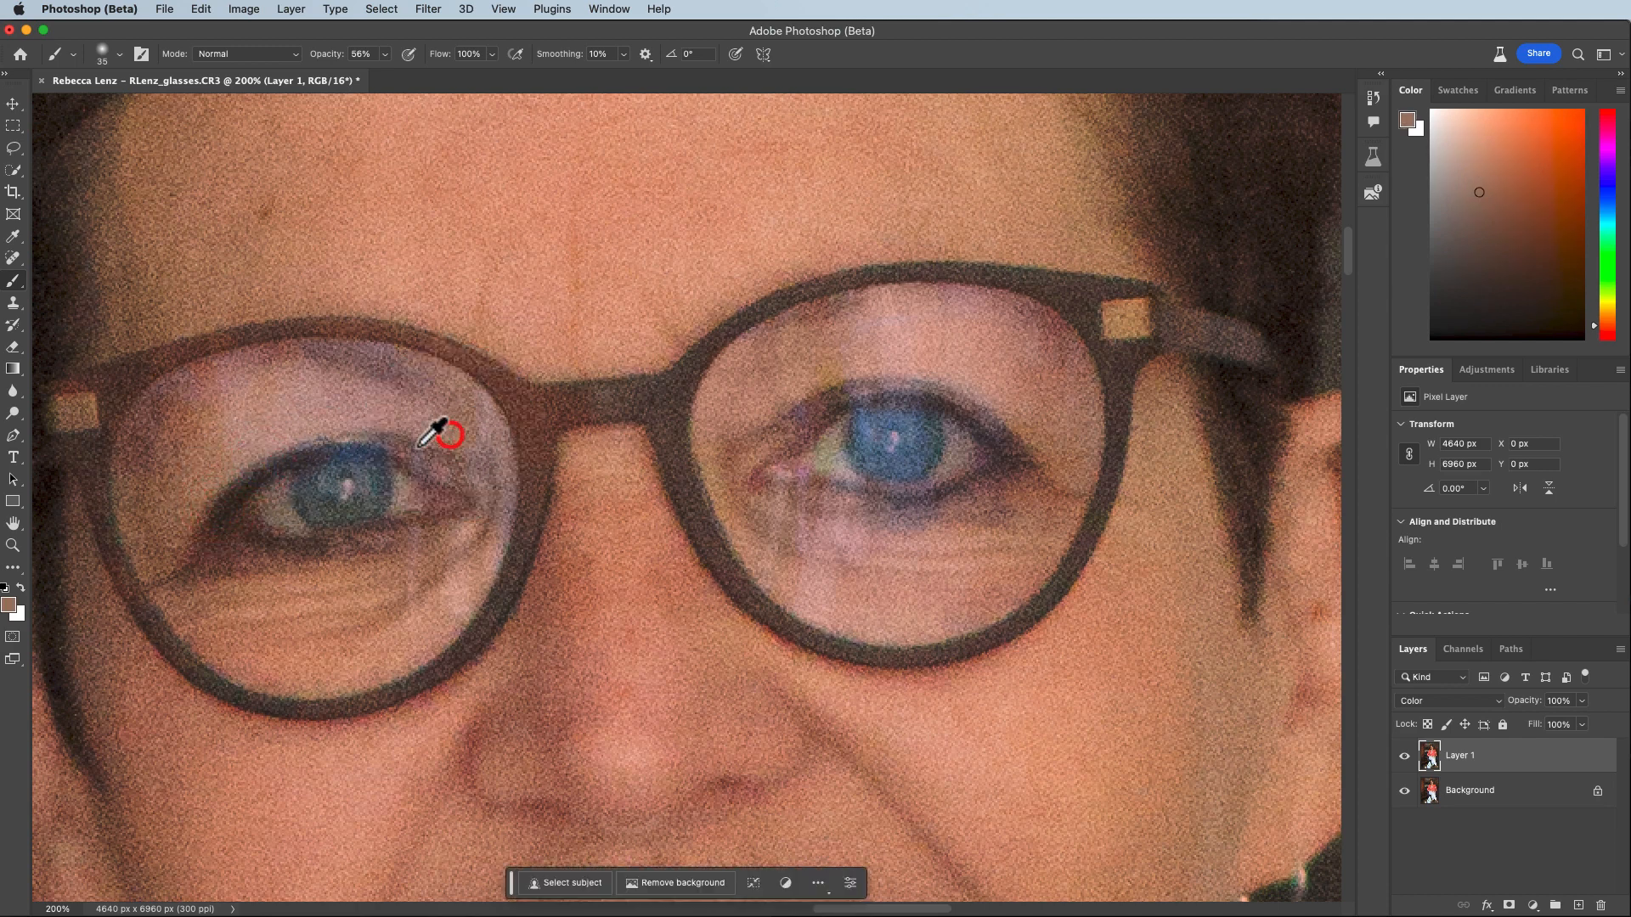
Repaint the remaining purple tint below the eye in the right-hand lens with freshly sampled skin tones.
alt+click(875, 599)
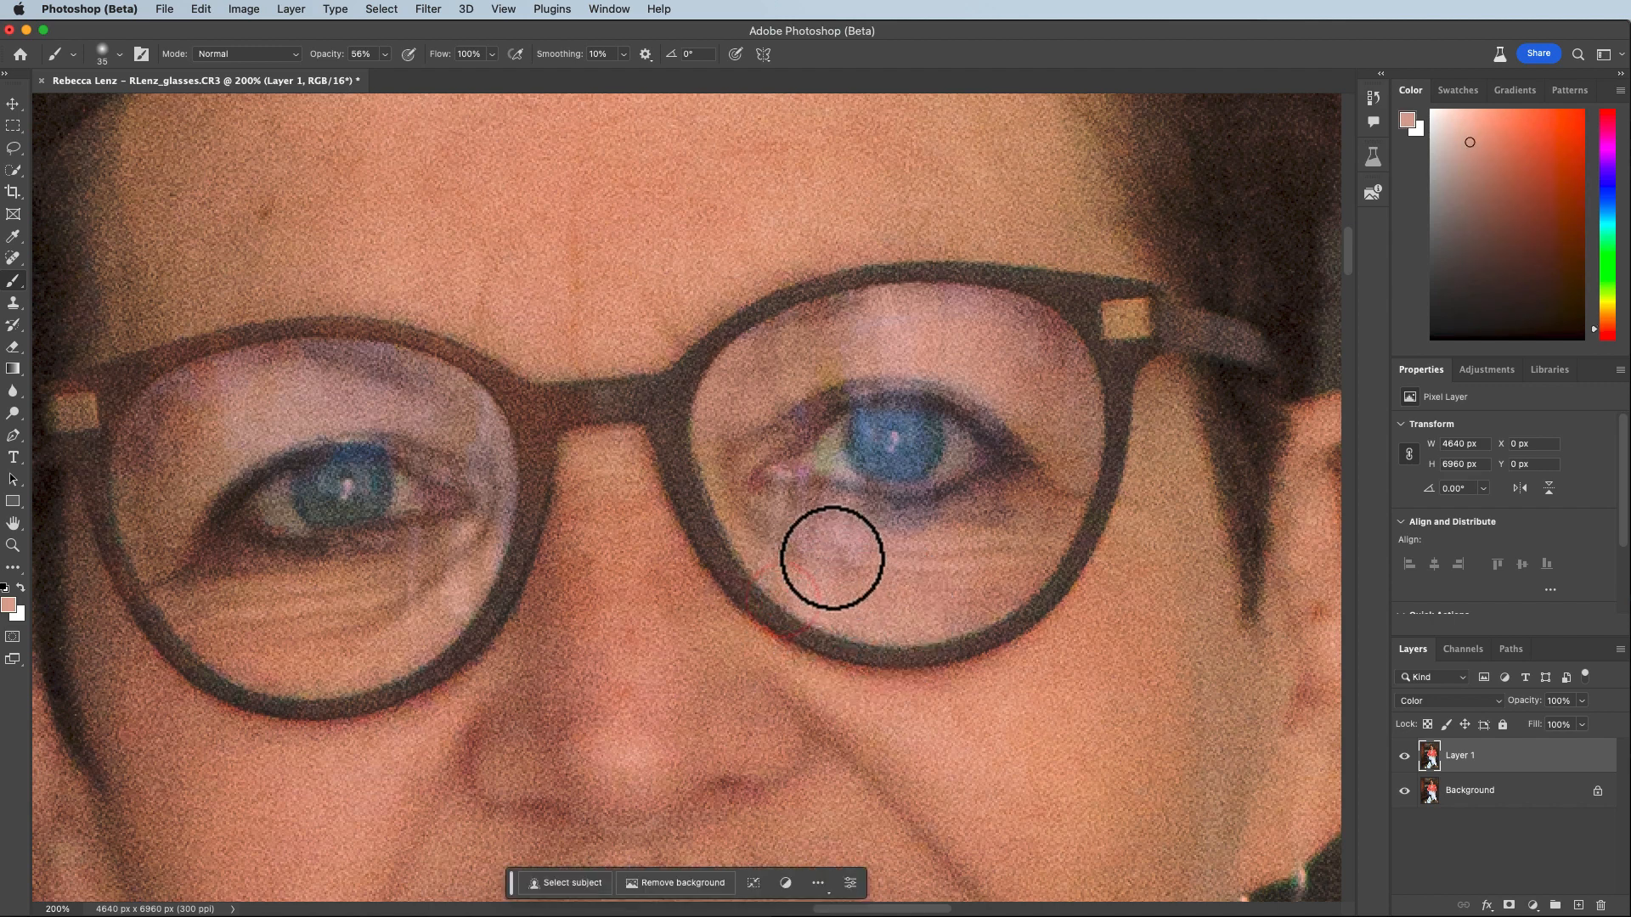
alt+click(887, 564)
alt+click(807, 529)
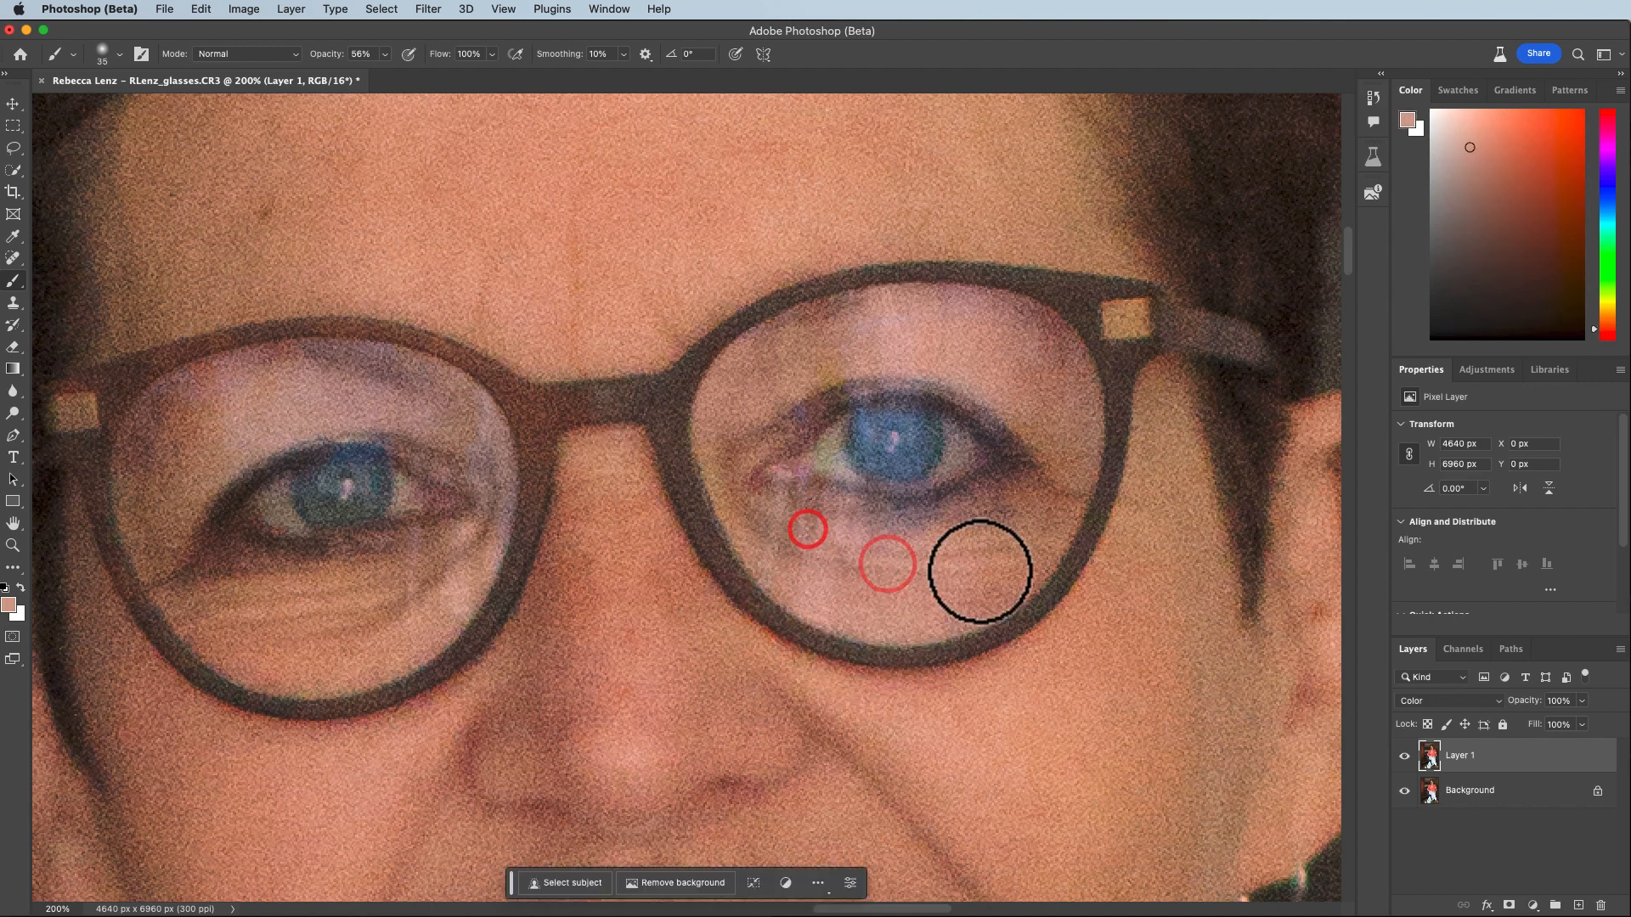
Compare the whole portrait with and without the retouching by toggling the visibility of Layer 1.
key(super+minus)
key(super+minus)
key(super+minus)
key(super+minus)
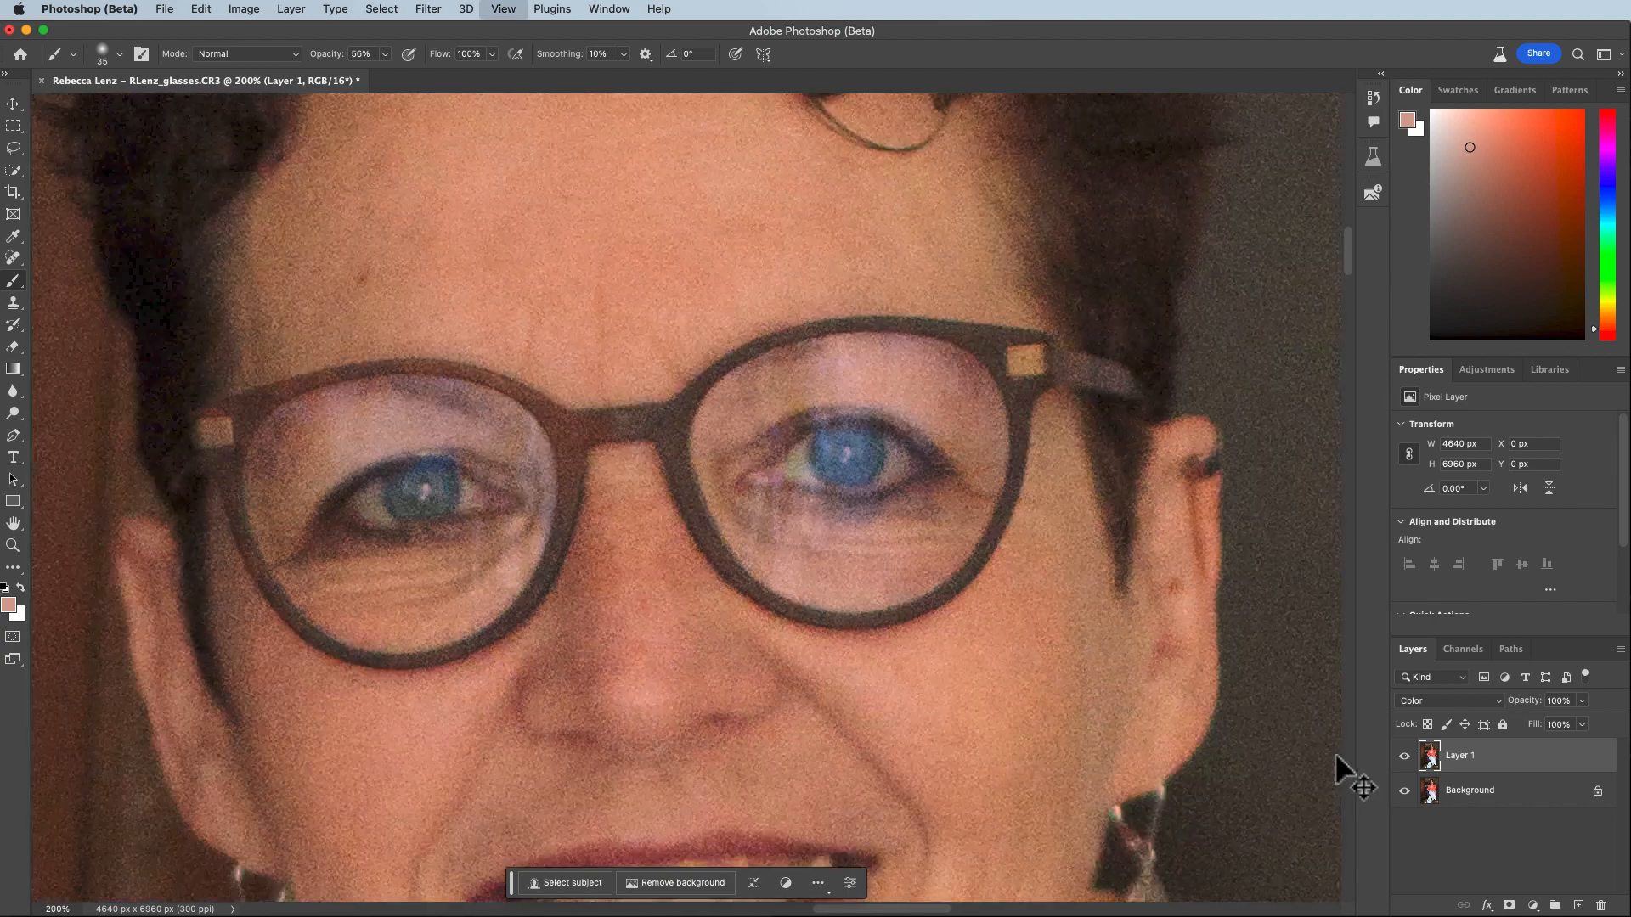
key(super+minus)
key(super+minus)
key(super+minus)
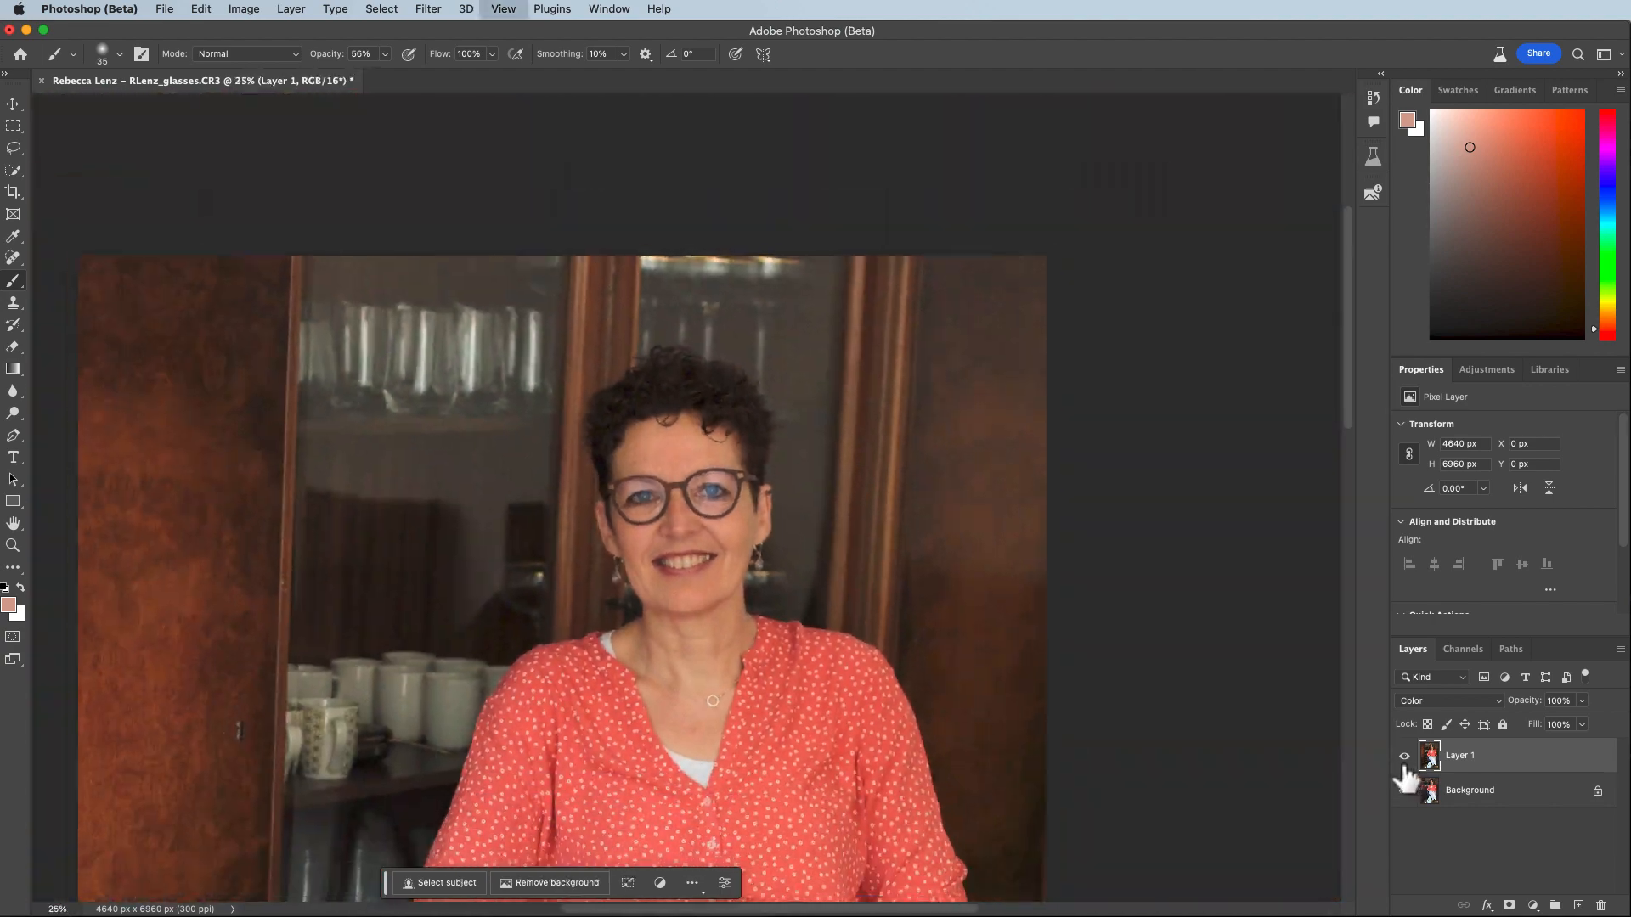
drag(663, 641, 713, 411)
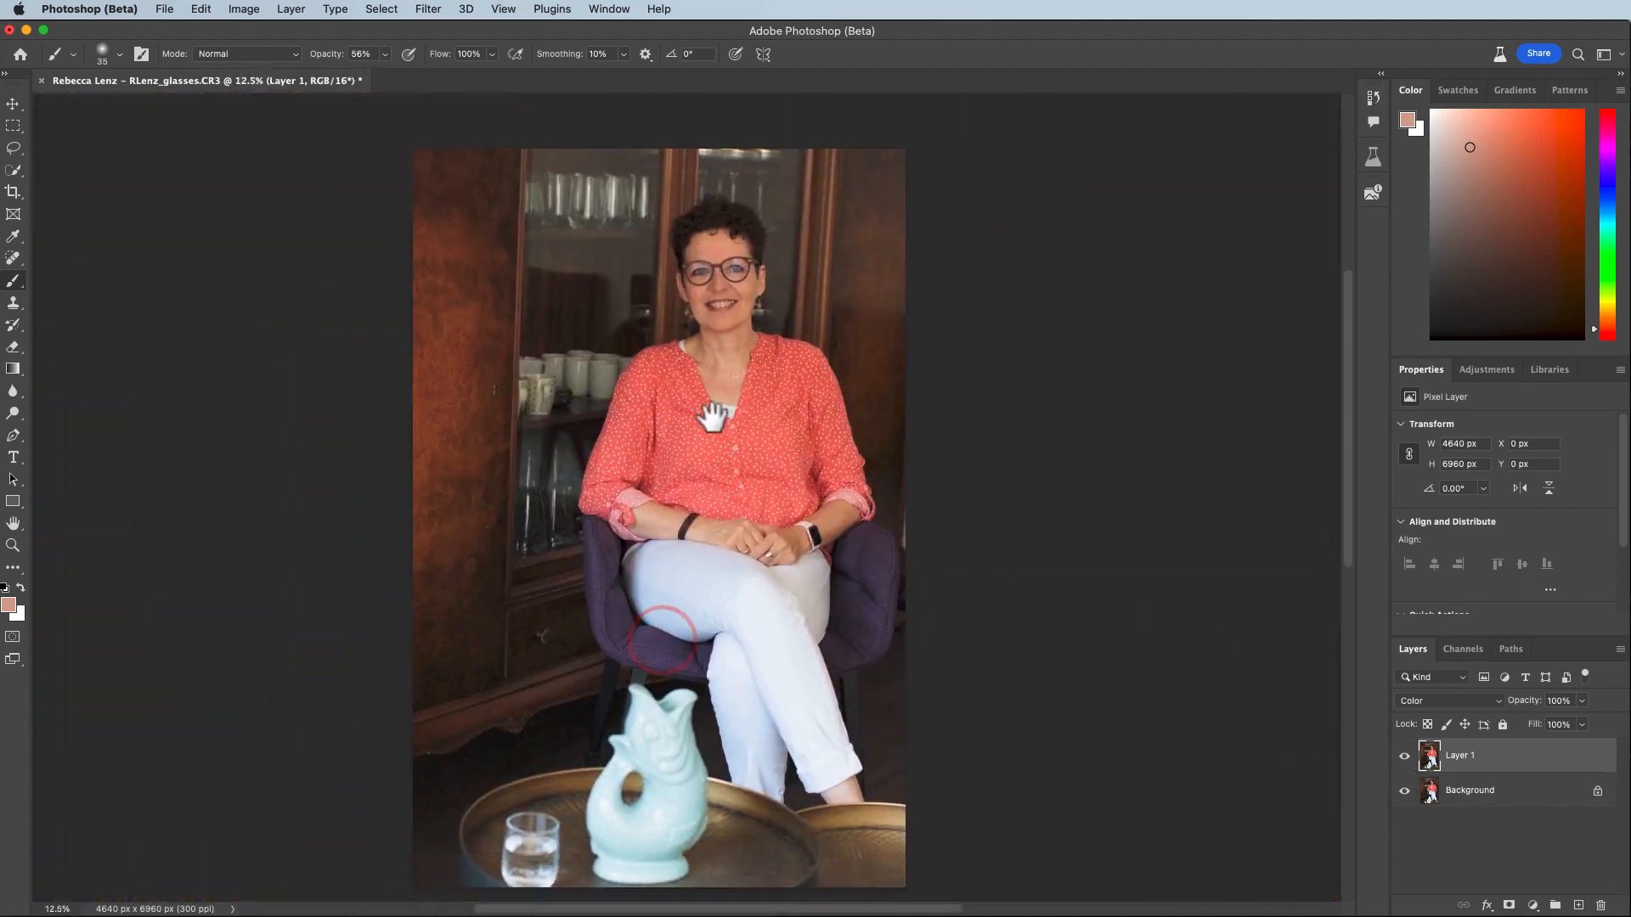
click(1405, 756)
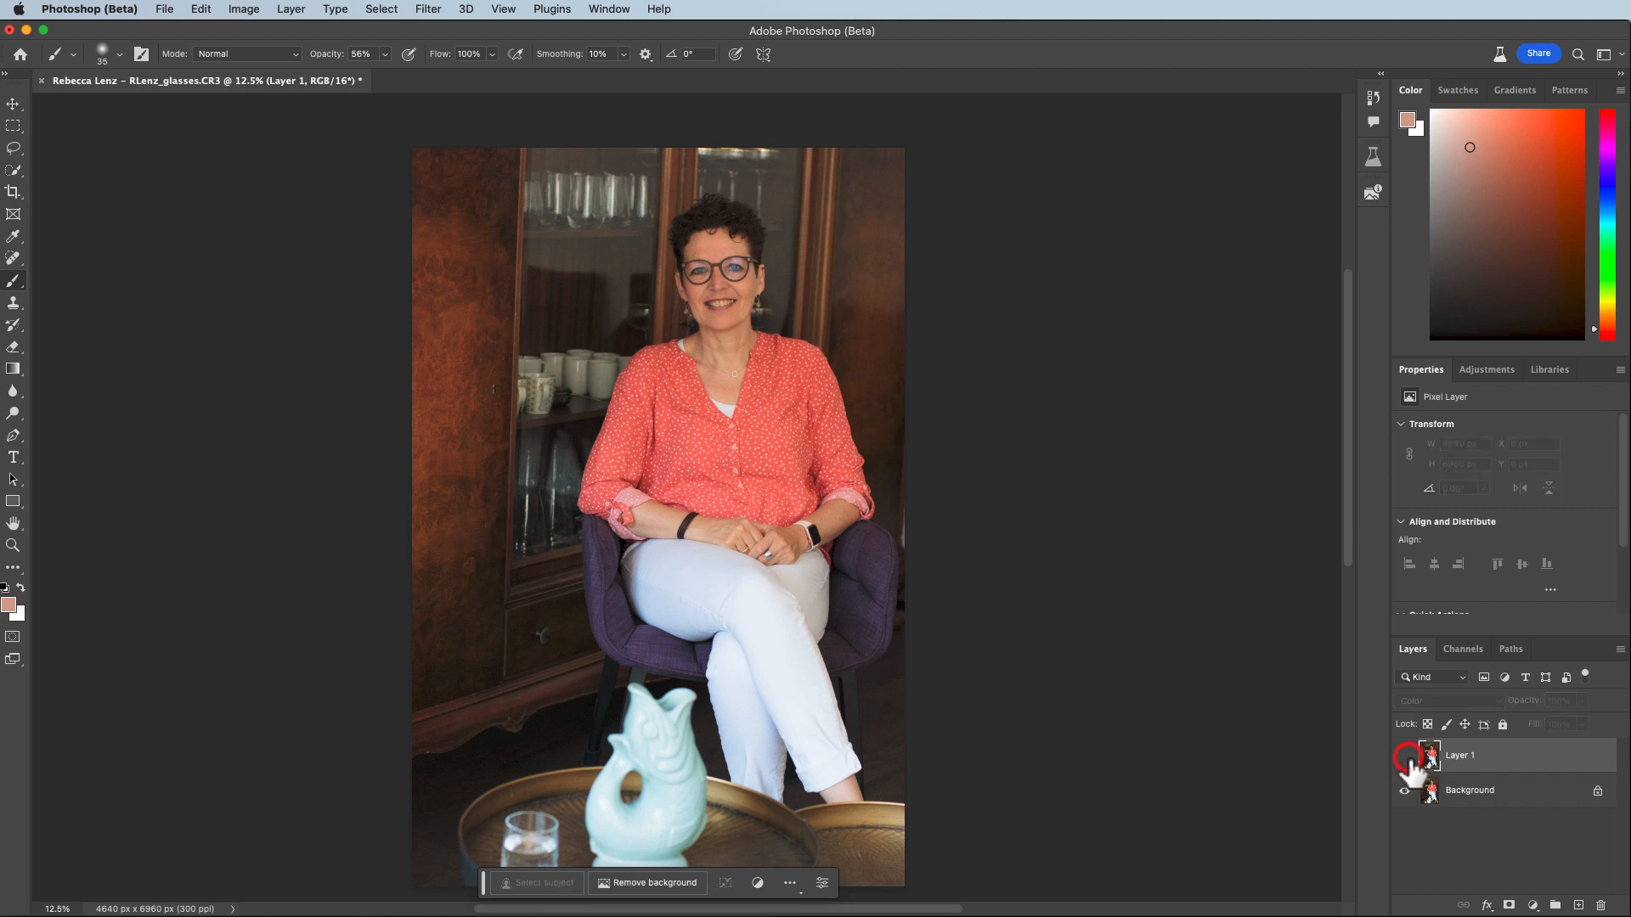
click(1404, 756)
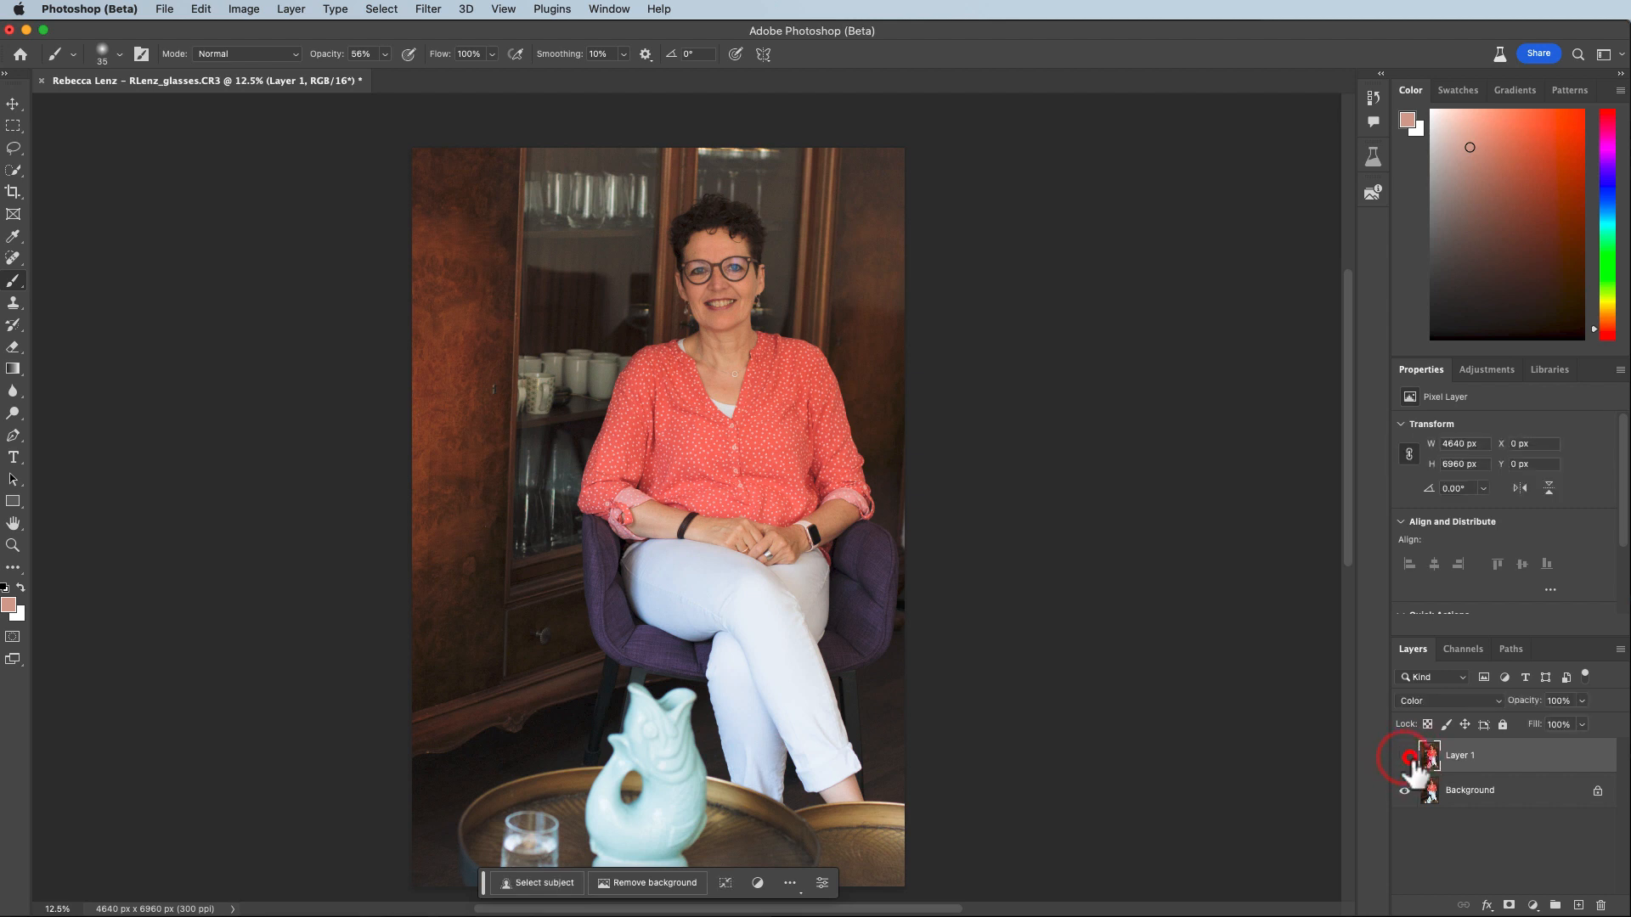
click(1410, 757)
click(1409, 757)
click(1411, 759)
Examine the glasses up close at 100% with Layer 1 alternately hidden and shown.
key(super+equal)
key(super+equal)
key(super+equal)
key(super+equal)
key(super+equal)
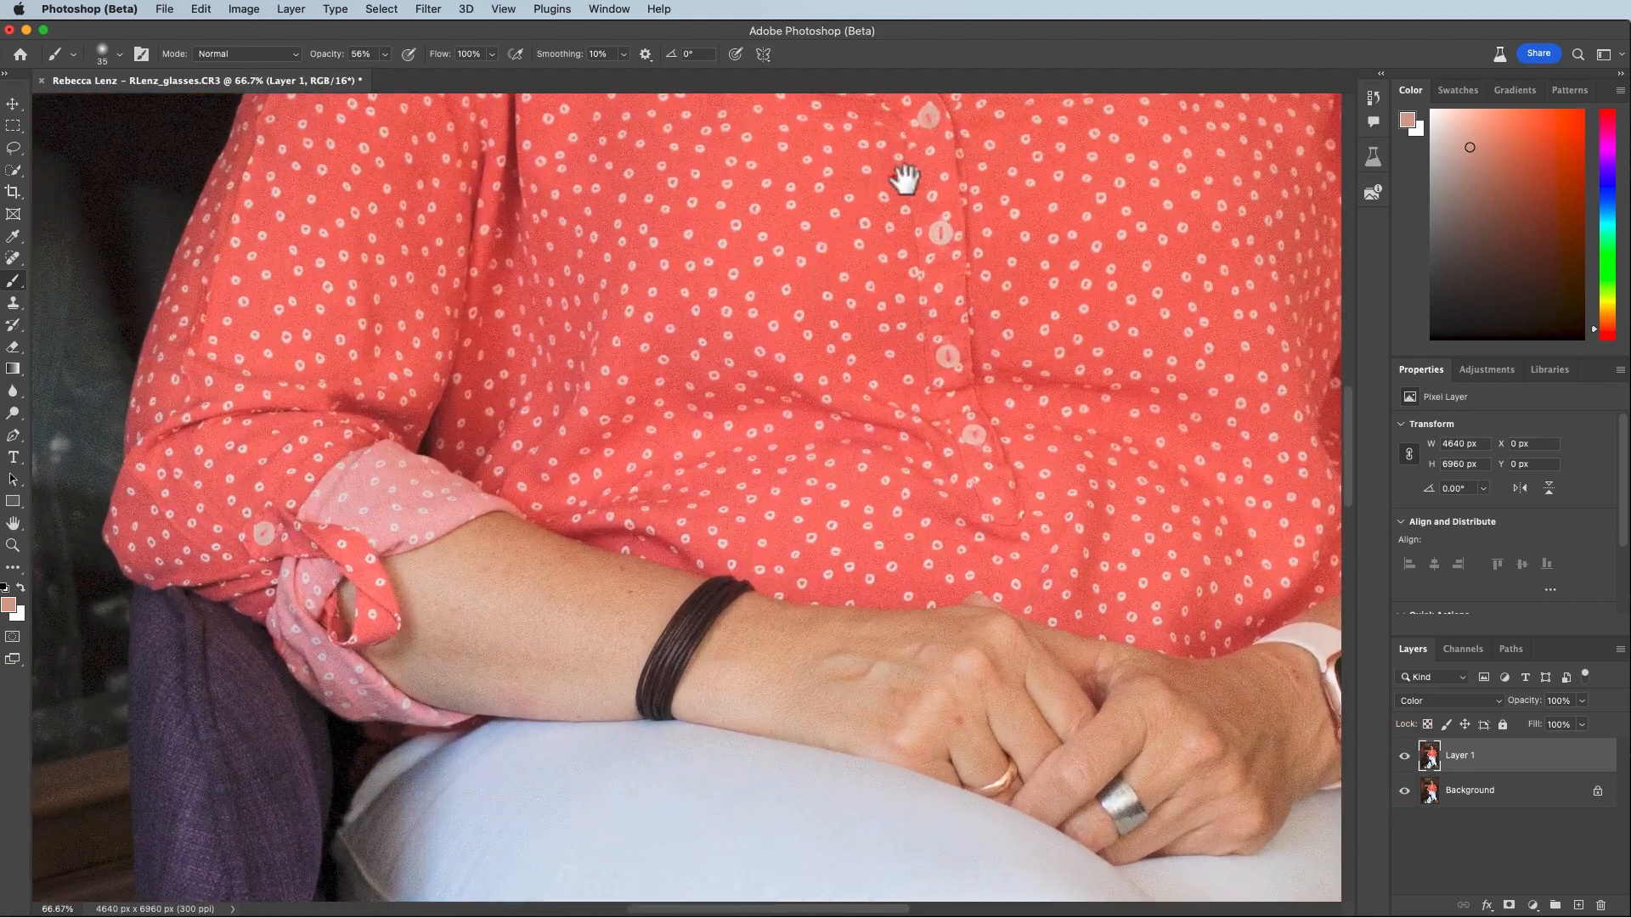
drag(896, 177, 790, 679)
drag(883, 298, 796, 692)
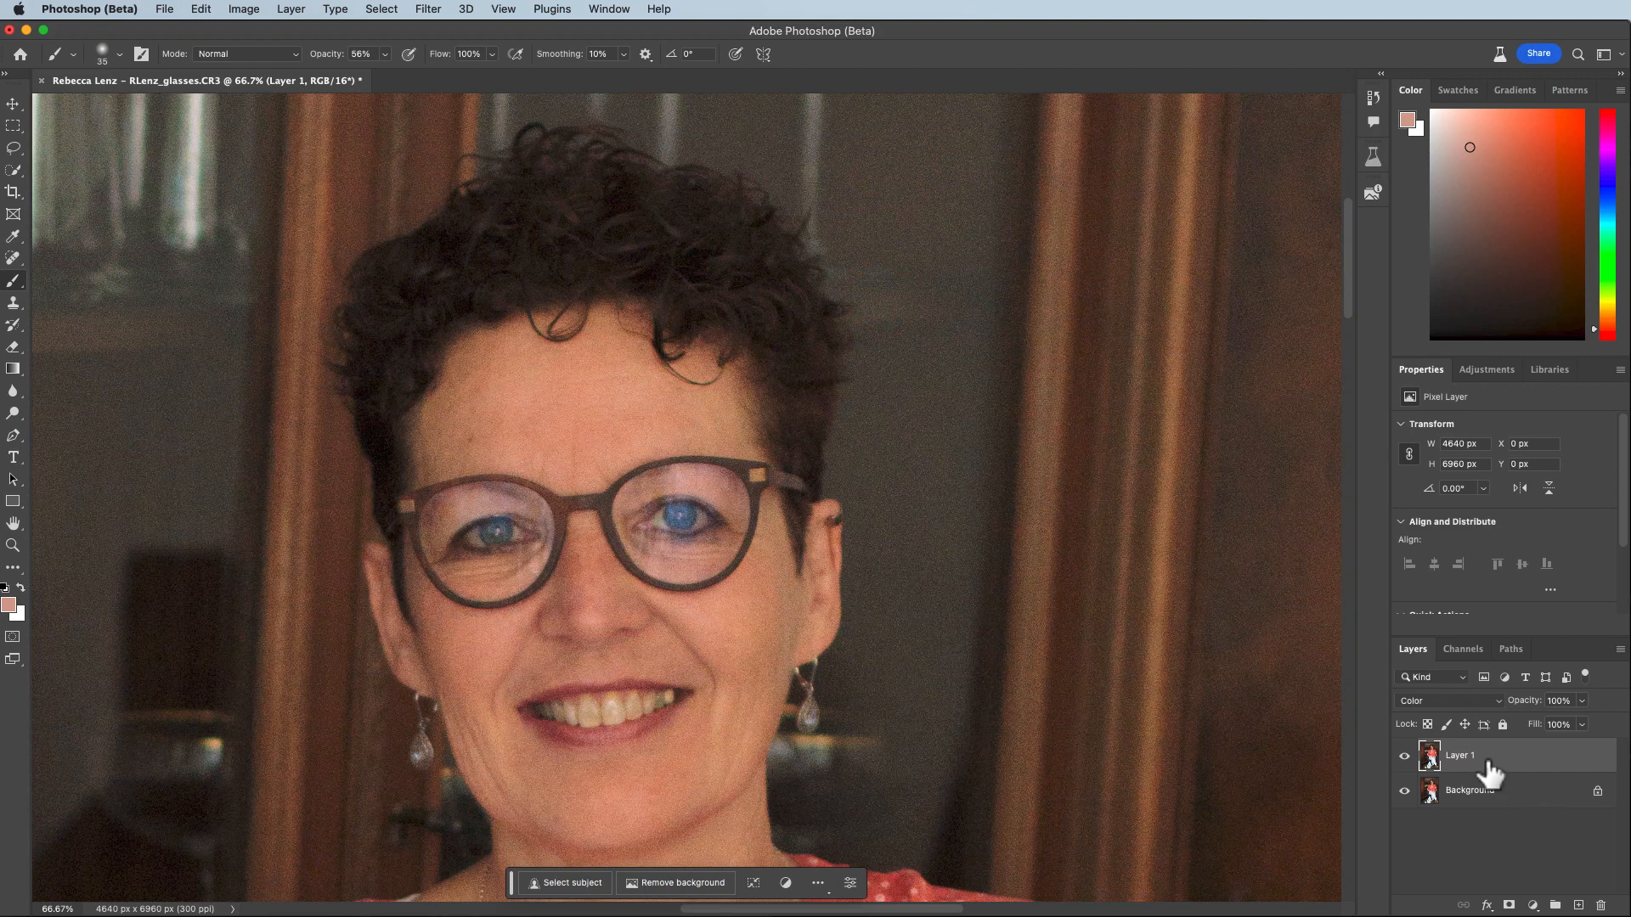
key(super+equal)
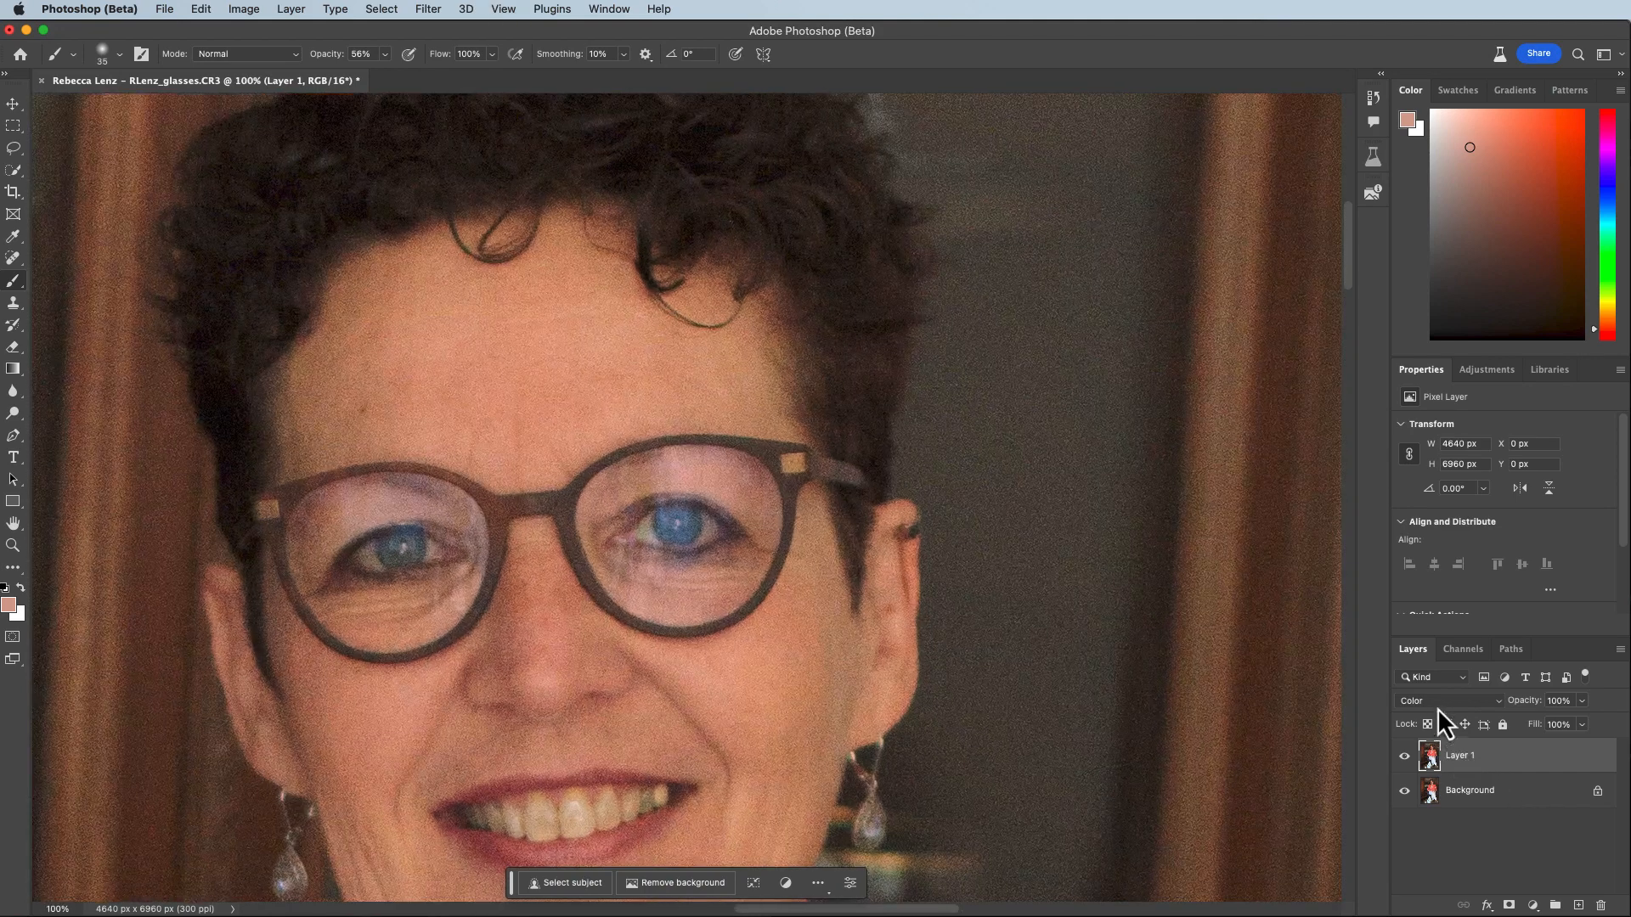
click(1406, 756)
click(1403, 758)
click(1403, 758)
click(1403, 758)
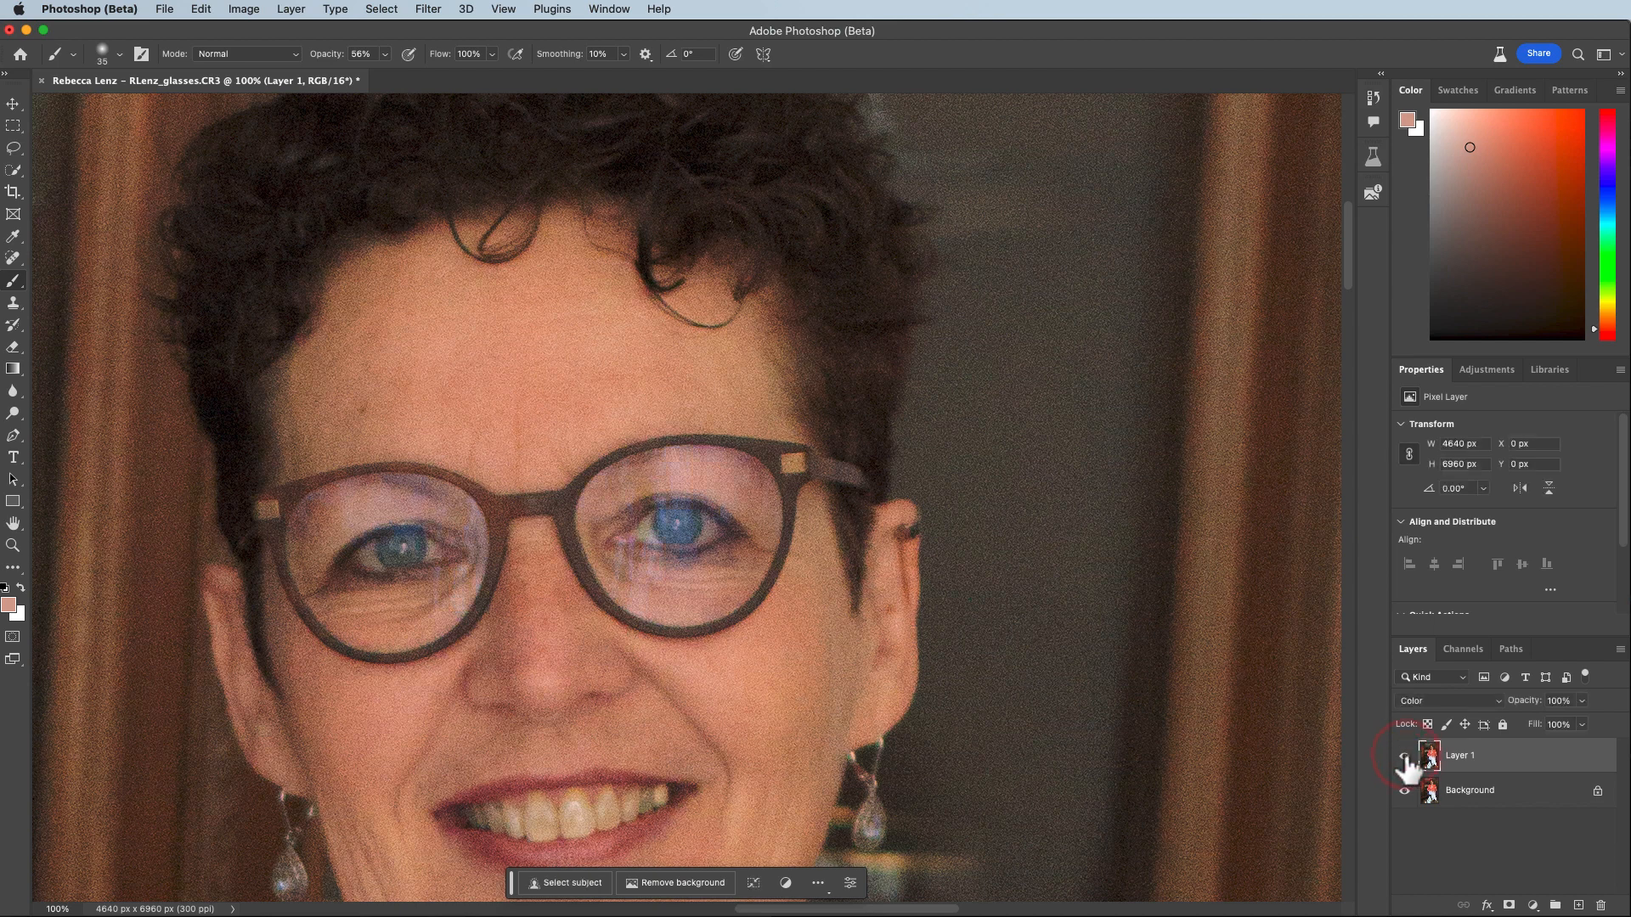